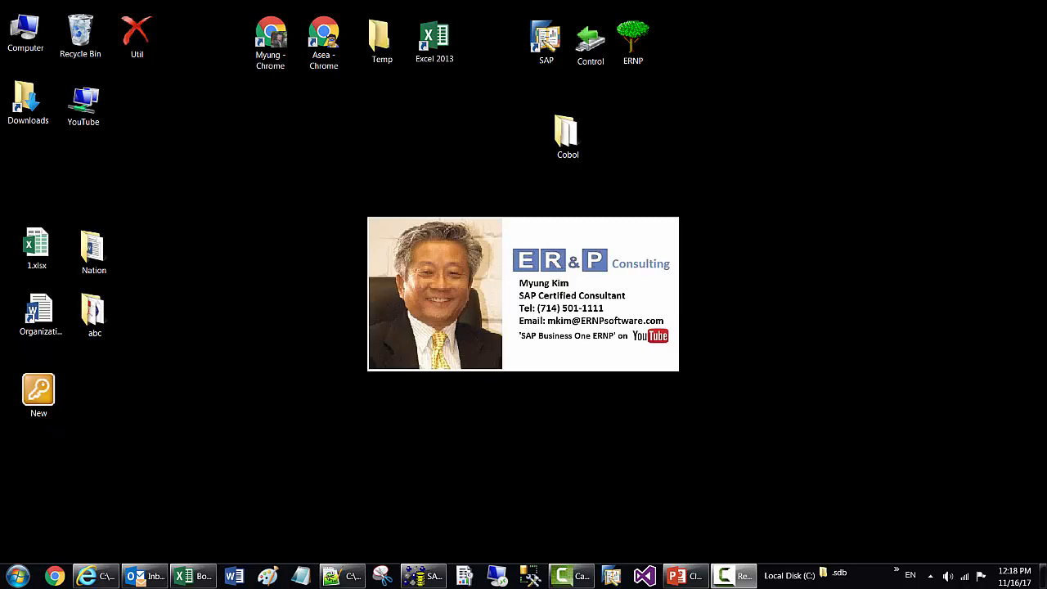
In SAP Business One Data Transfer Workbench, set up the data import for Transactional Data with the Add New Data operation.
left_click(423, 576)
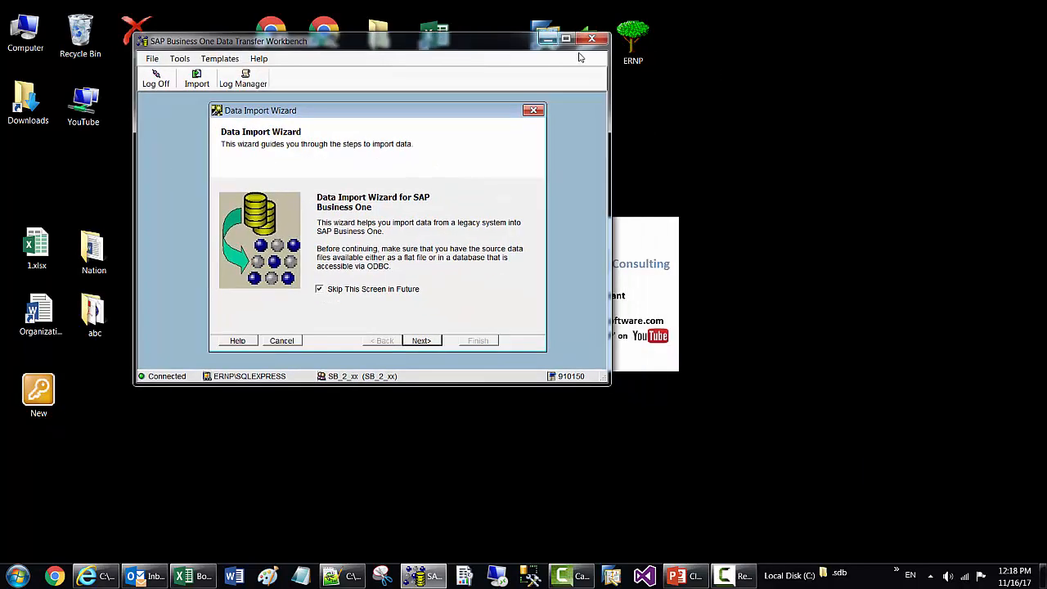
left_click(420, 343)
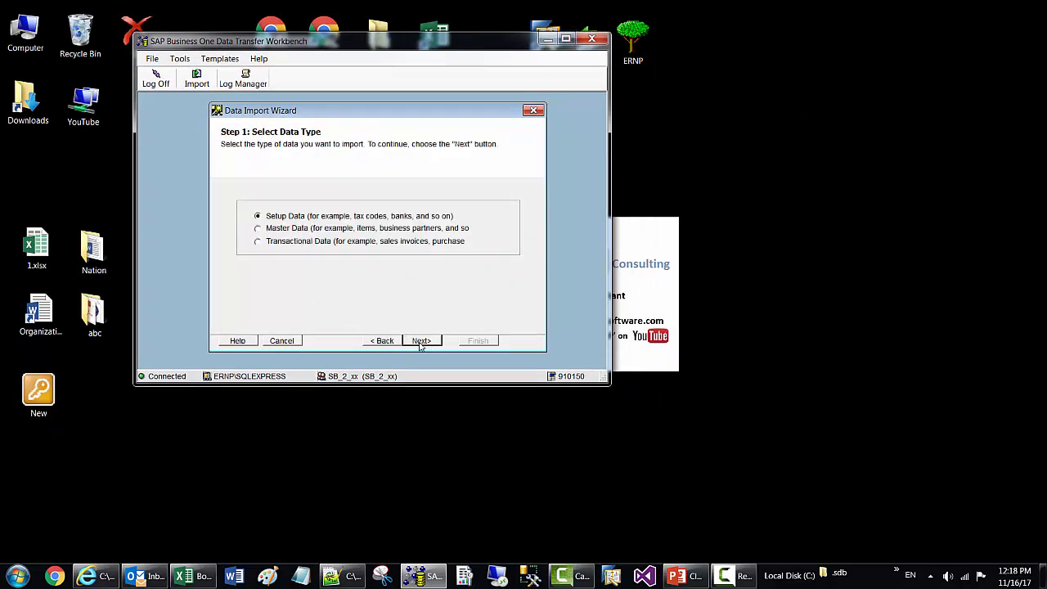
left_click(257, 241)
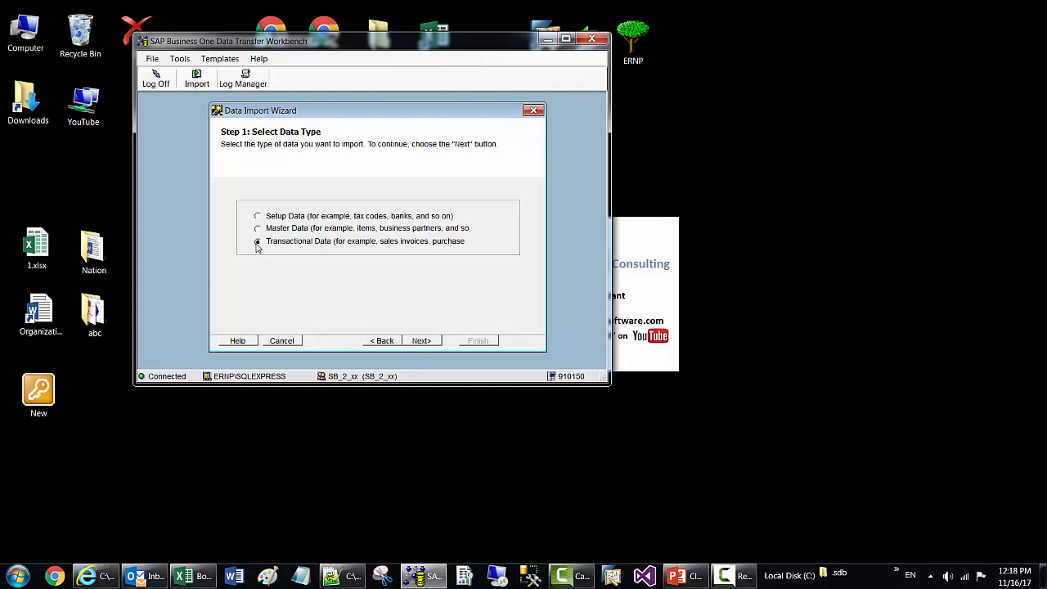
left_click(424, 343)
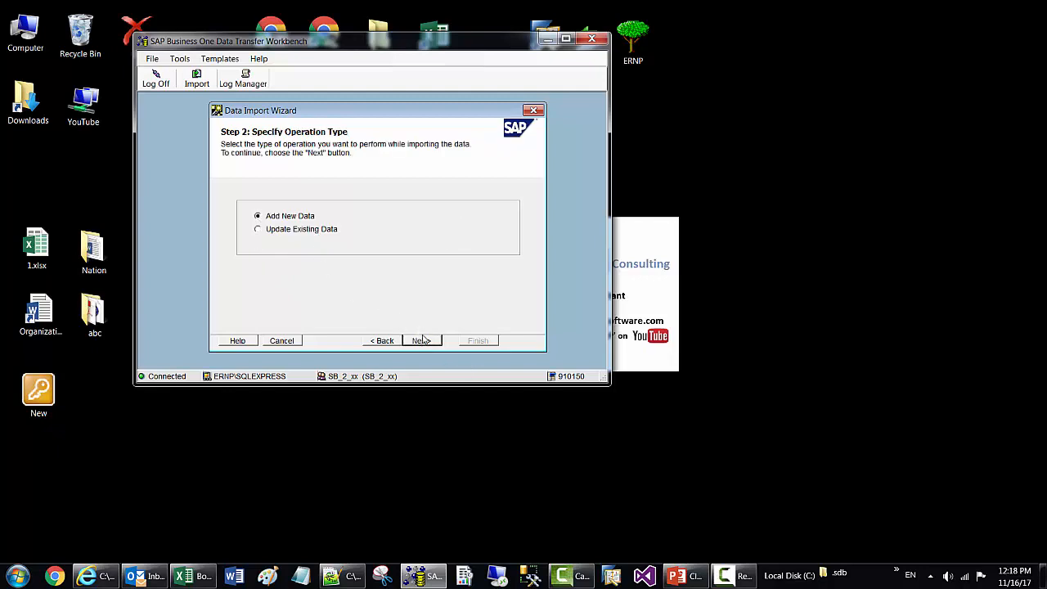
left_click(424, 346)
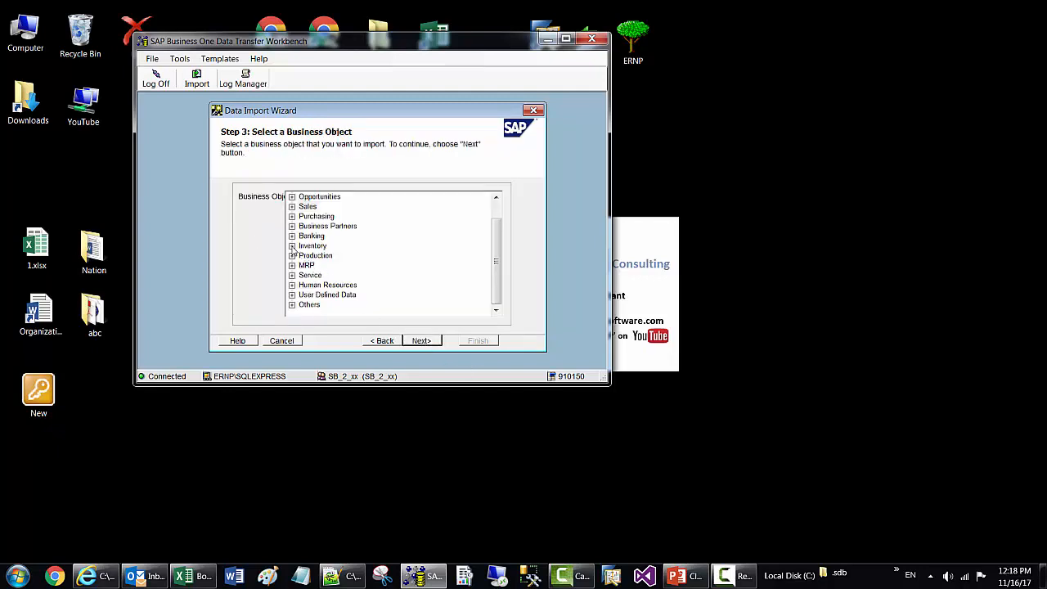
Choose AR Invoice from the Sales group as the business object to import.
left_click(293, 207)
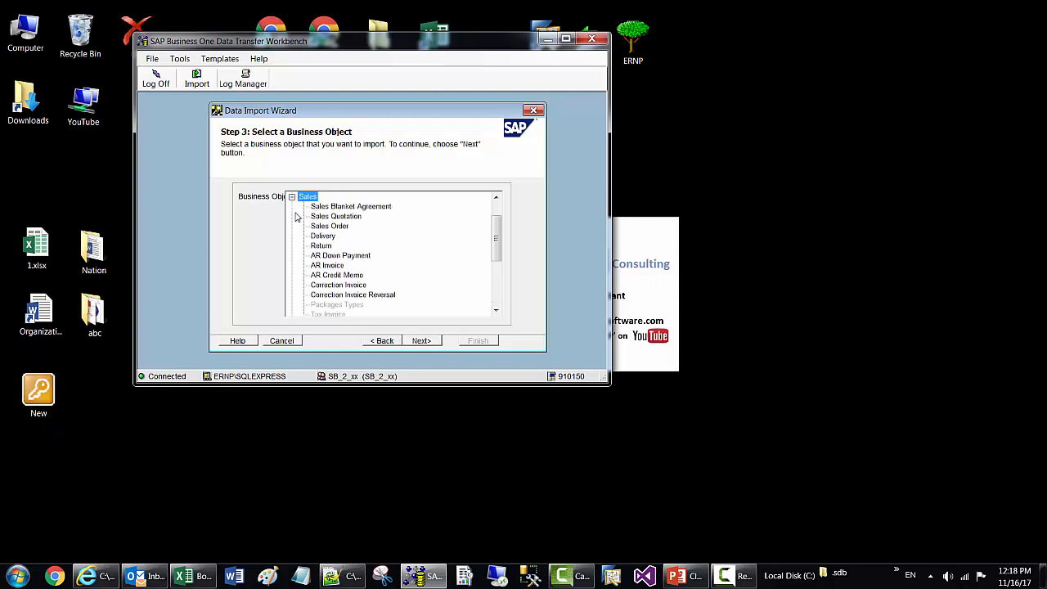
left_click(327, 267)
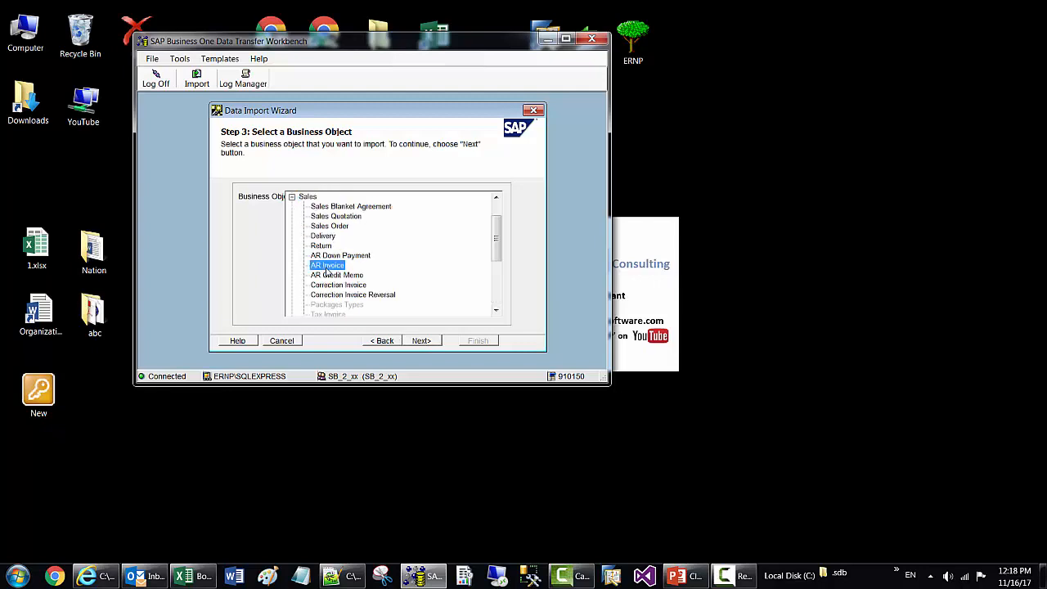
left_click(422, 344)
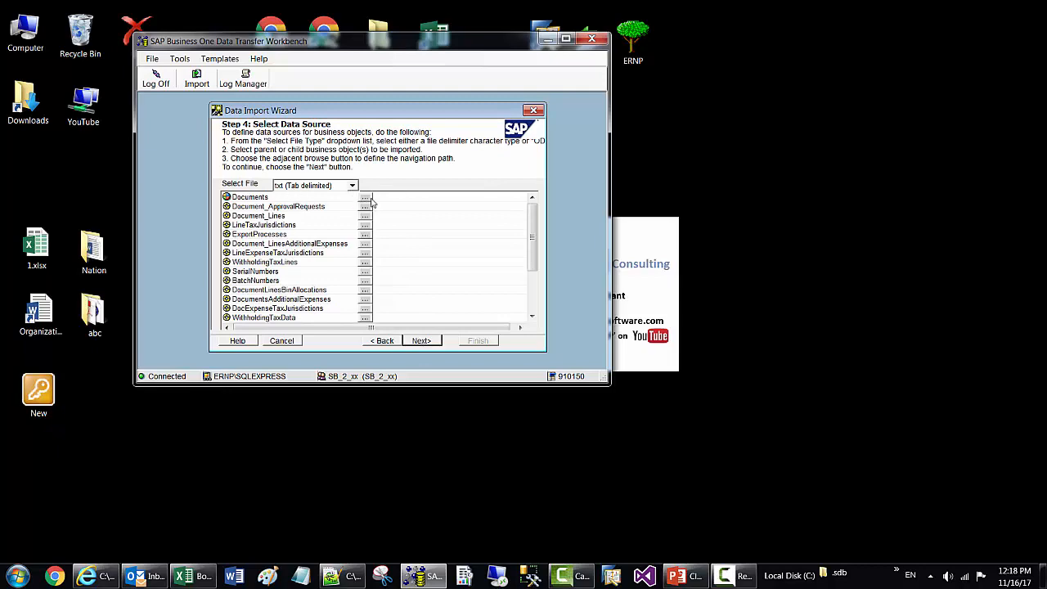
Assign Hdr.txt as the source file for Documents and line.txt for Document_Lines, and accept the data sources.
left_click(367, 198)
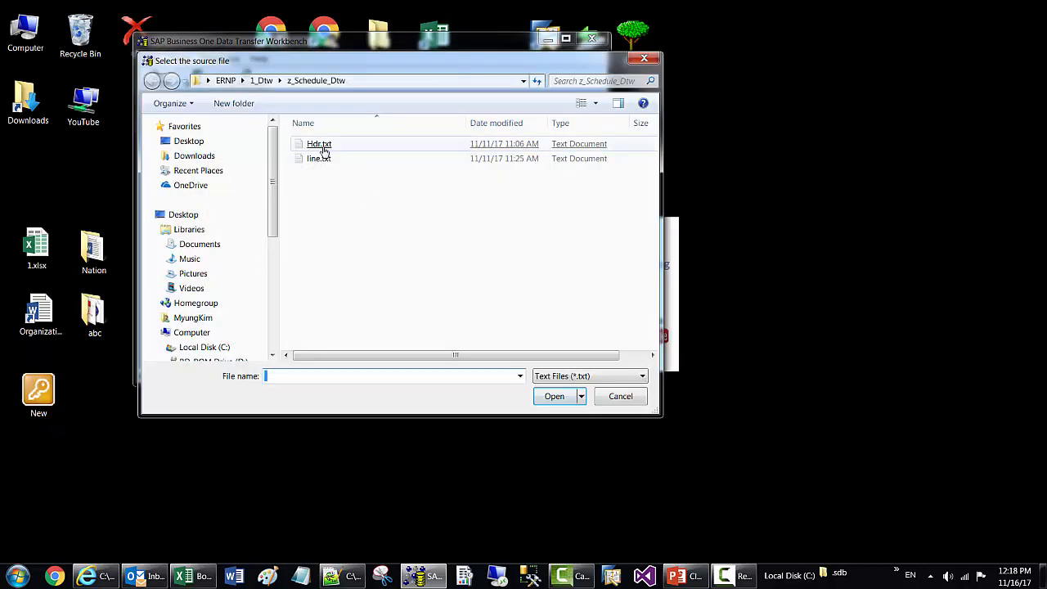
double_click(324, 149)
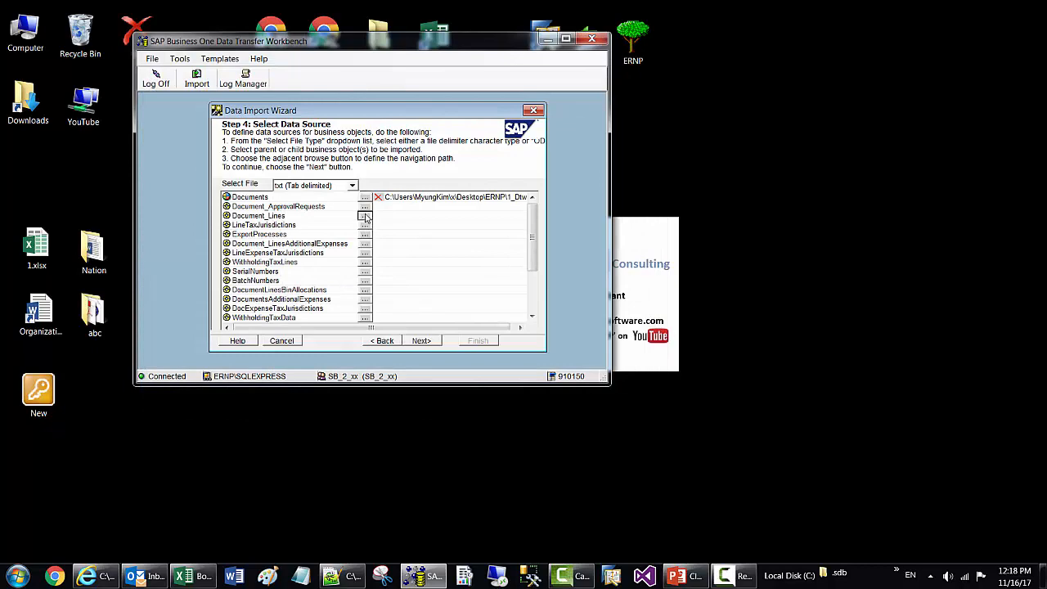
left_click(365, 216)
double_click(322, 161)
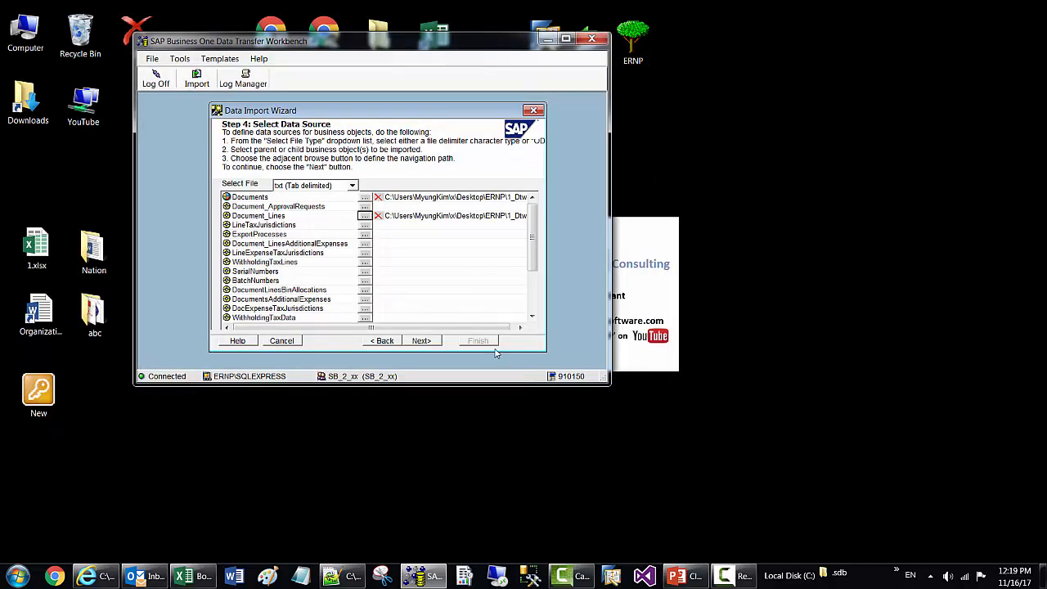
left_click(421, 342)
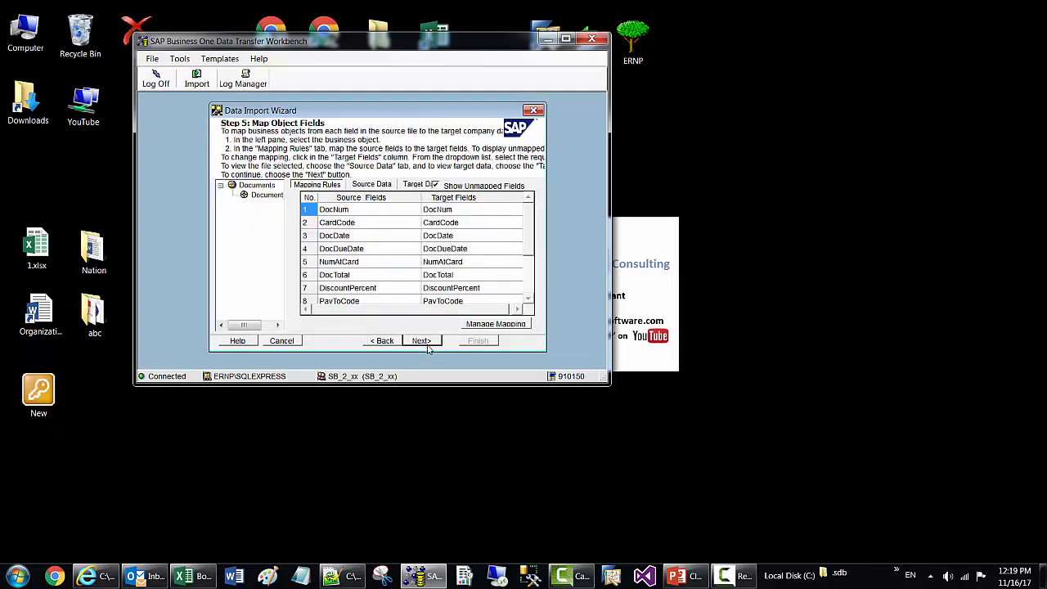
Accept the default field mapping and error handling, and save the wizard settings as the XML file DTW_scedule on the Desktop.
left_click(421, 341)
left_click(425, 342)
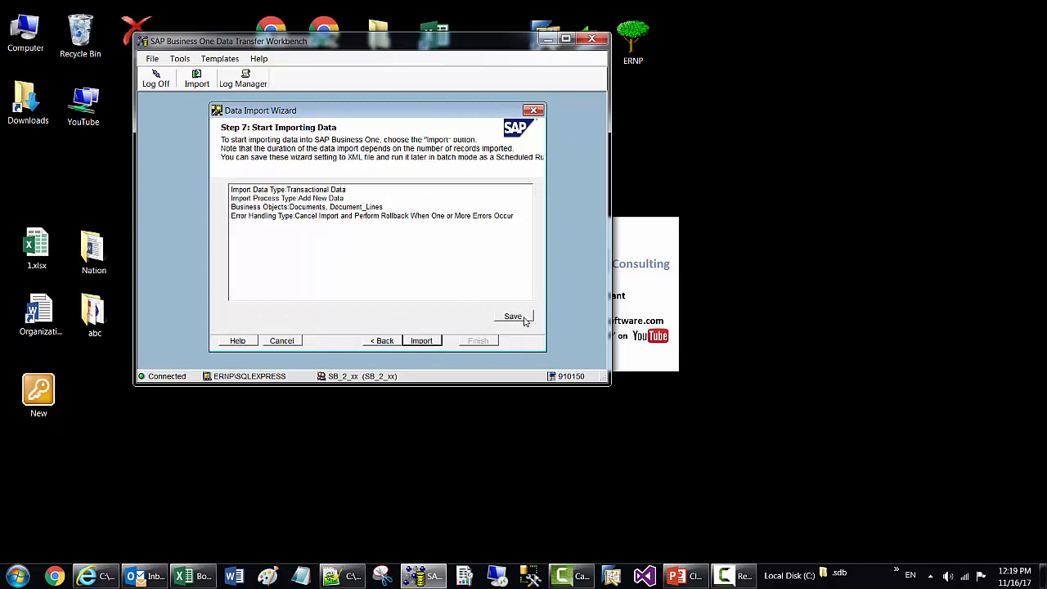
left_click(514, 317)
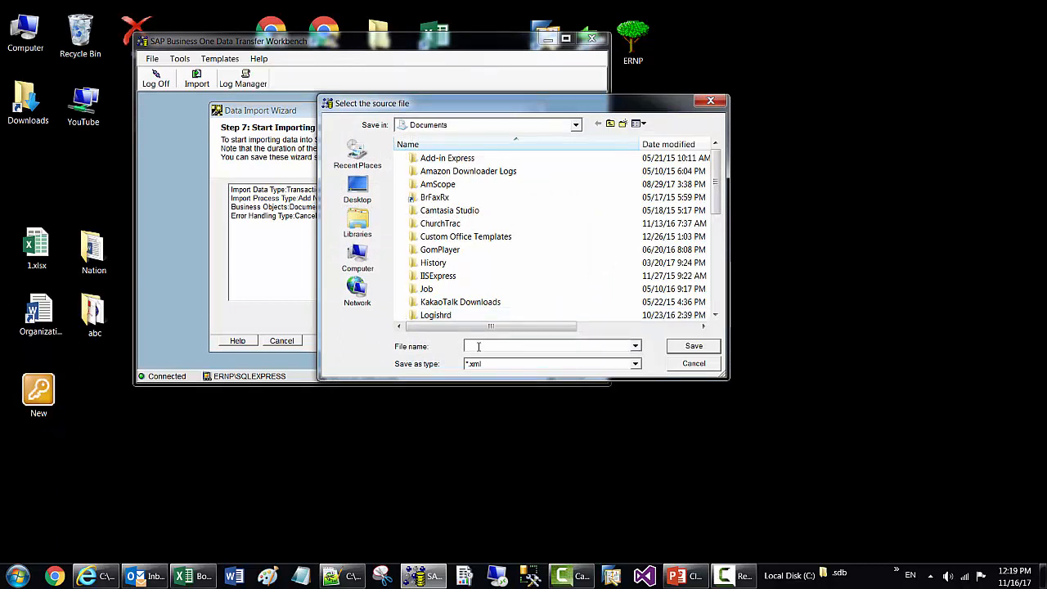
type("DTWQ")
type("_scedule")
left_click(357, 188)
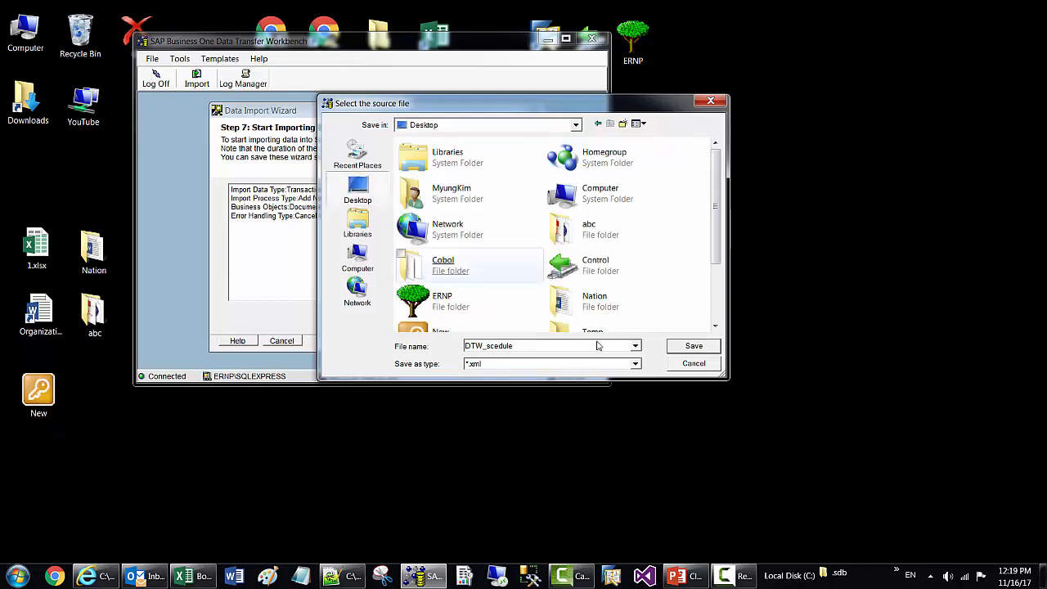
left_click(697, 347)
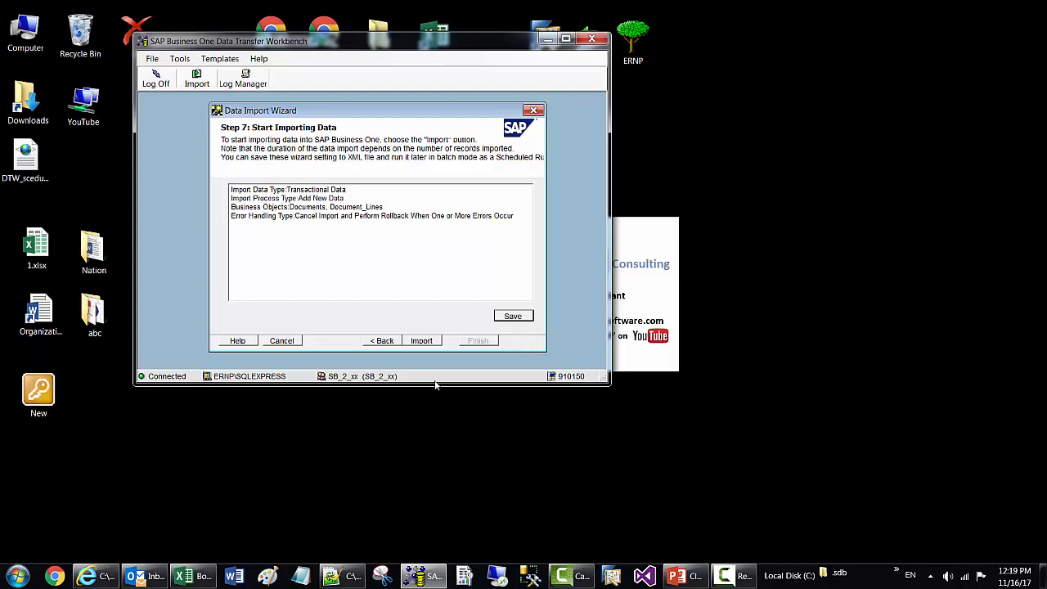
Run the import, dismiss its progress and detailed log windows, and exit the Data Transfer Workbench.
left_click(423, 340)
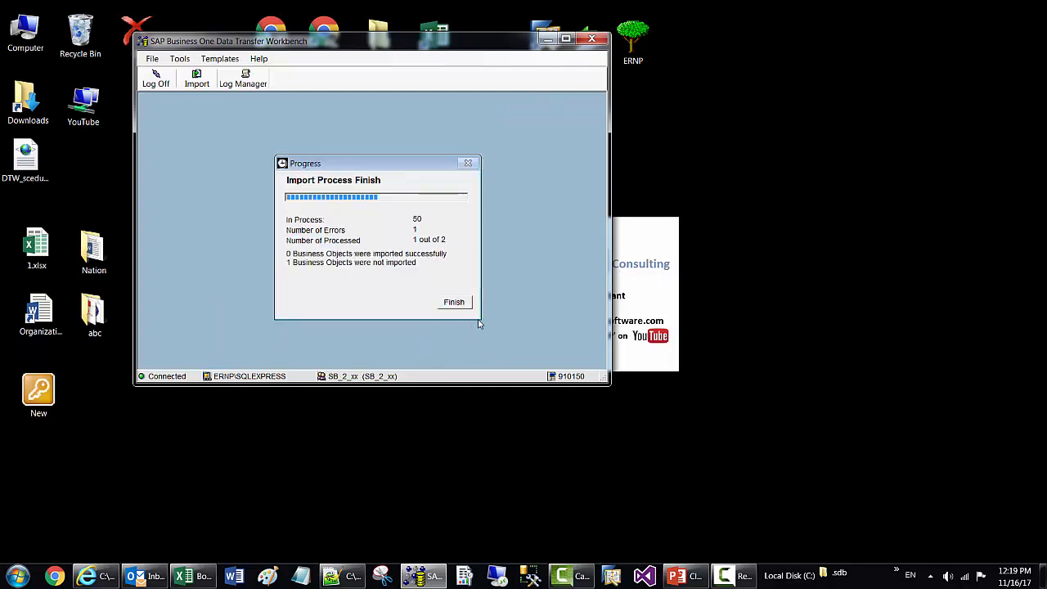
left_click(454, 304)
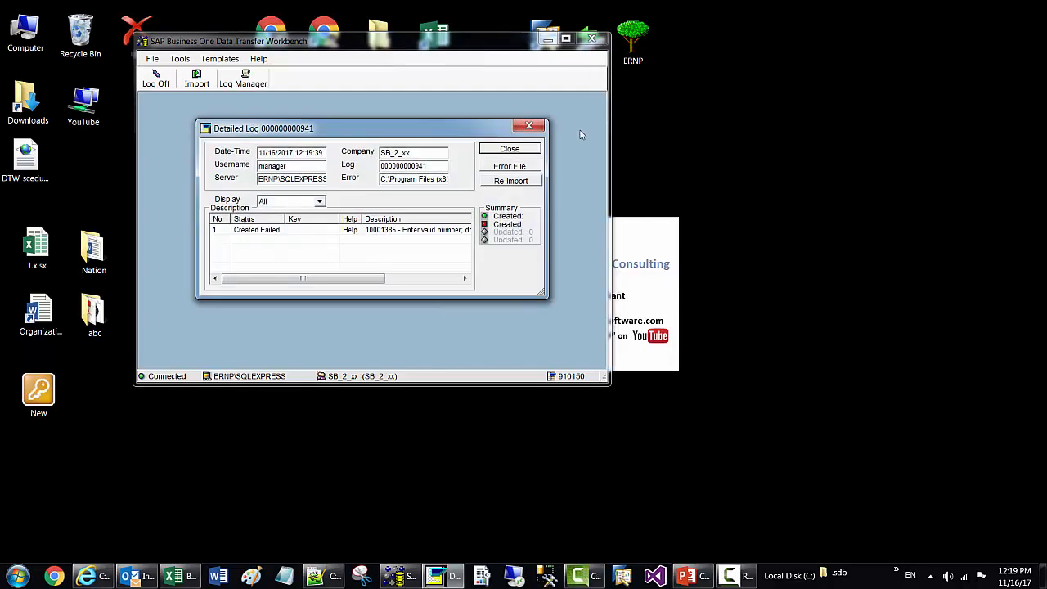
left_click(510, 150)
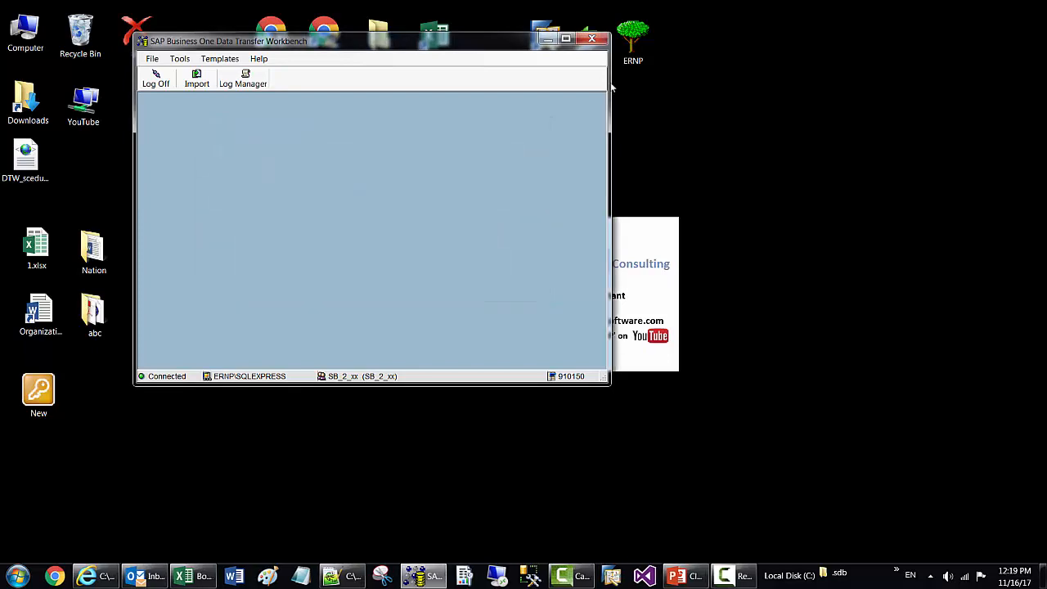
left_click(592, 40)
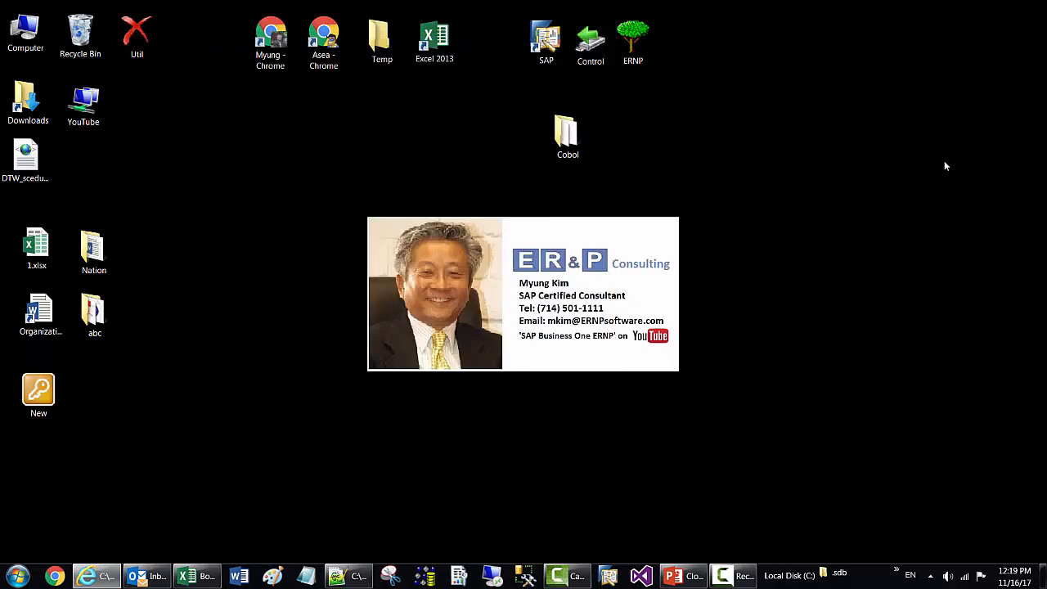
Switch to Internet Explorer and examine the Company value in the Logon section of Invoice.xml.
key("alt+Tab")
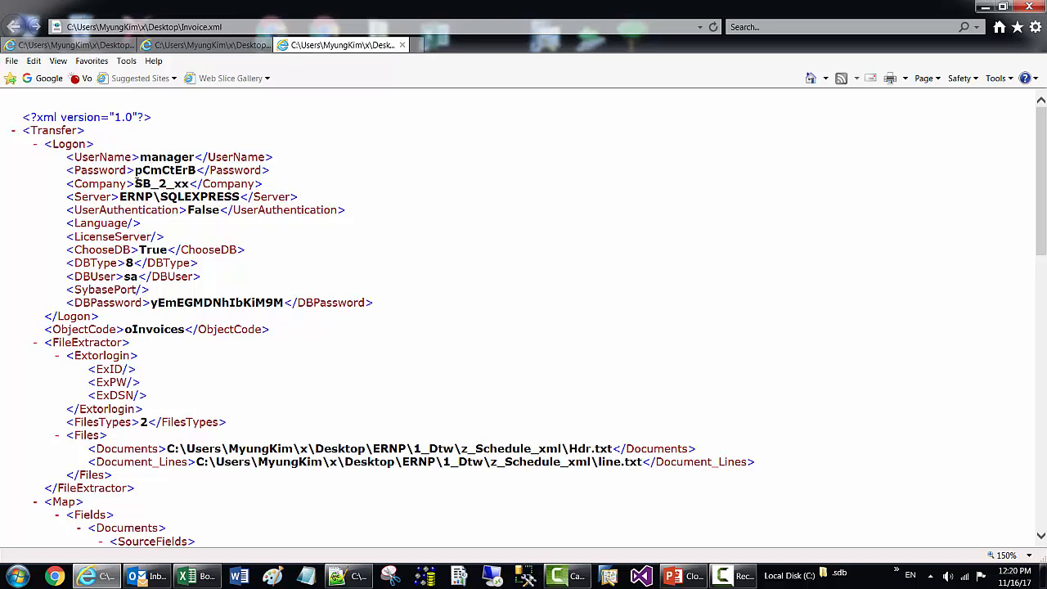
left_click_drag(137, 182, 187, 172)
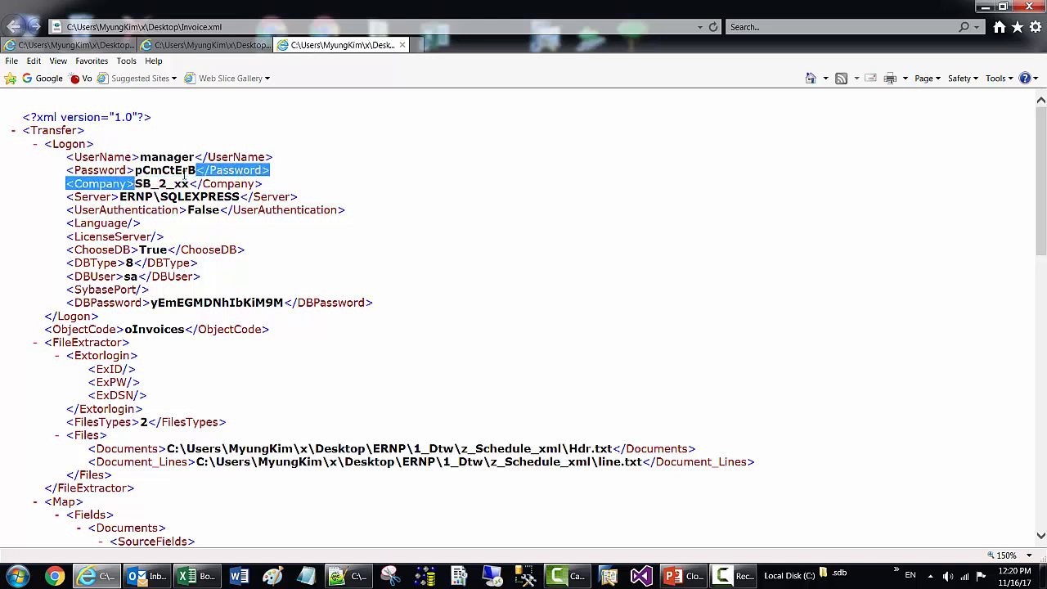
left_click(136, 185)
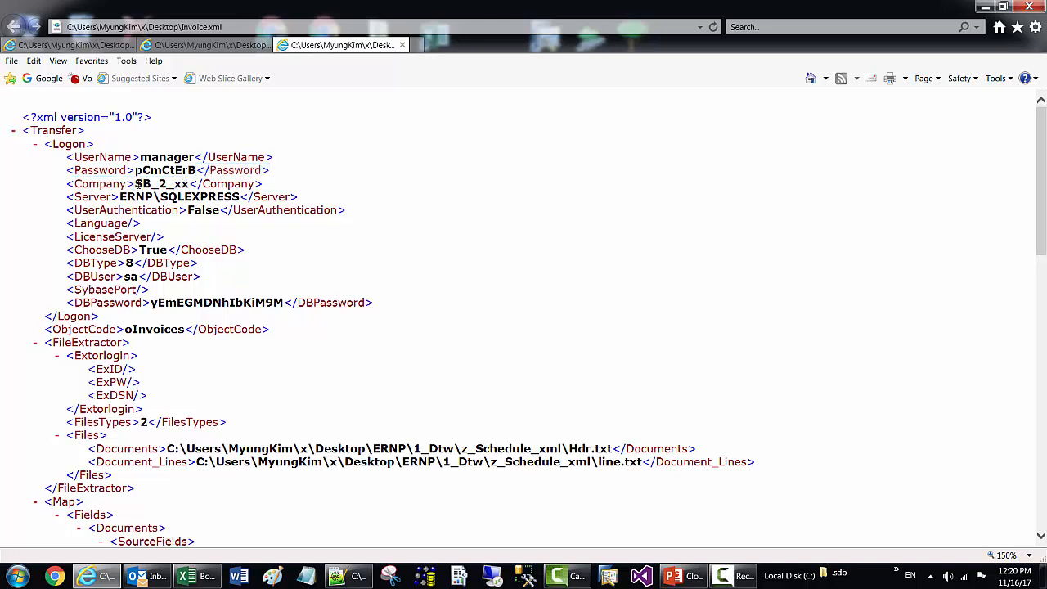
left_click_drag(135, 185, 187, 185)
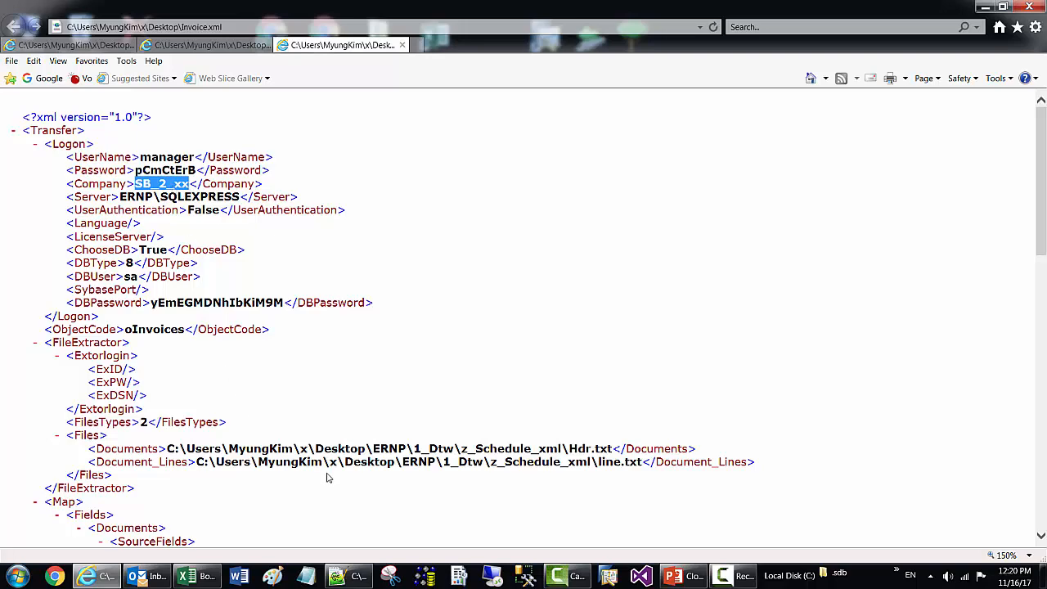
Examine the Documents and Document_Lines file paths in the Files section of Invoice.xml, and leave the browser.
scroll(328, 477, "down", 3)
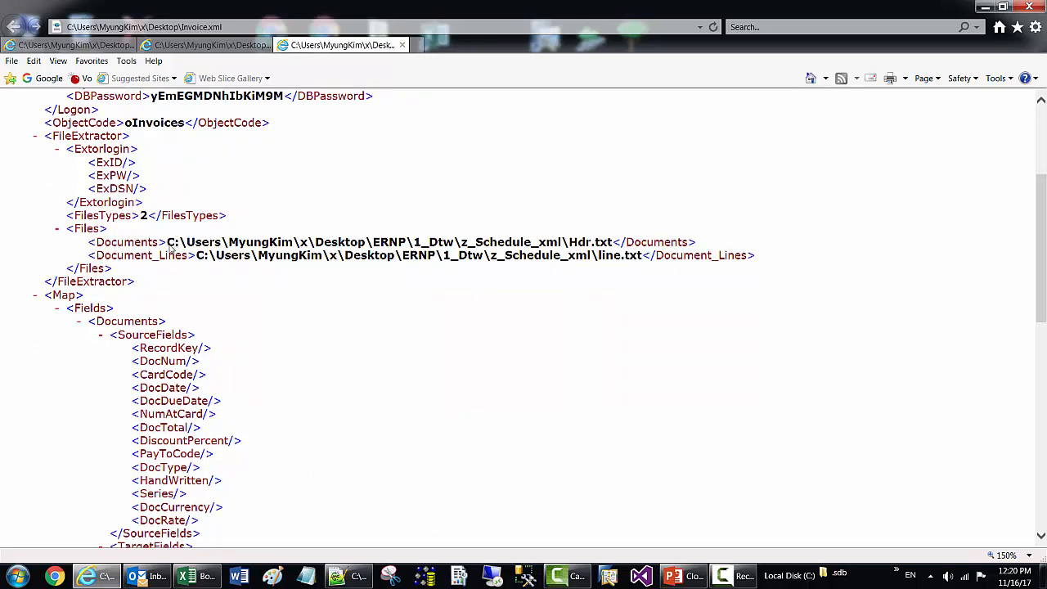
left_click_drag(169, 243, 614, 249)
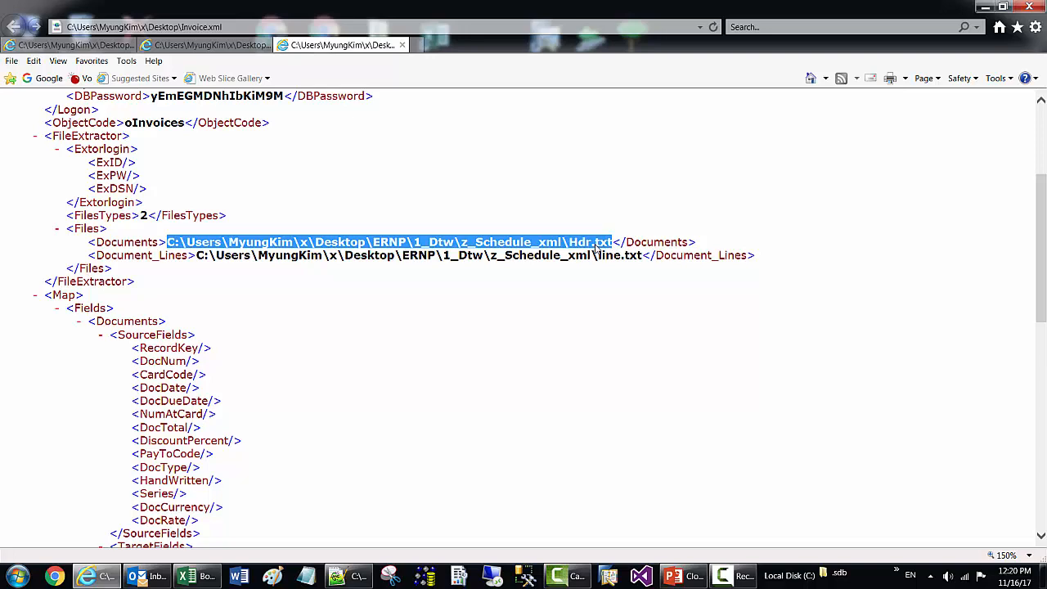
left_click(616, 310)
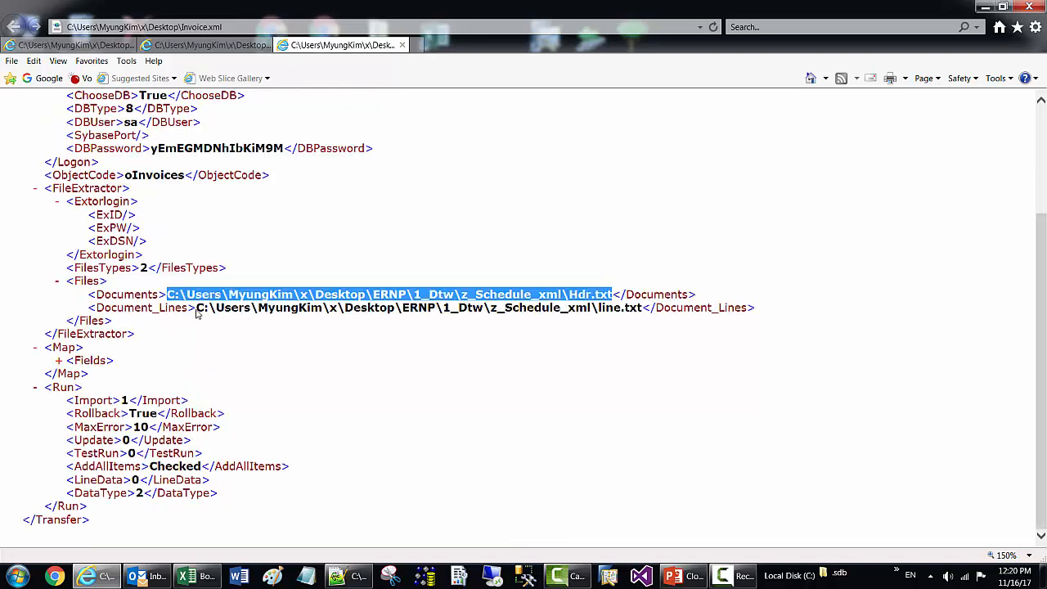
left_click(197, 312)
left_click_drag(196, 312, 643, 307)
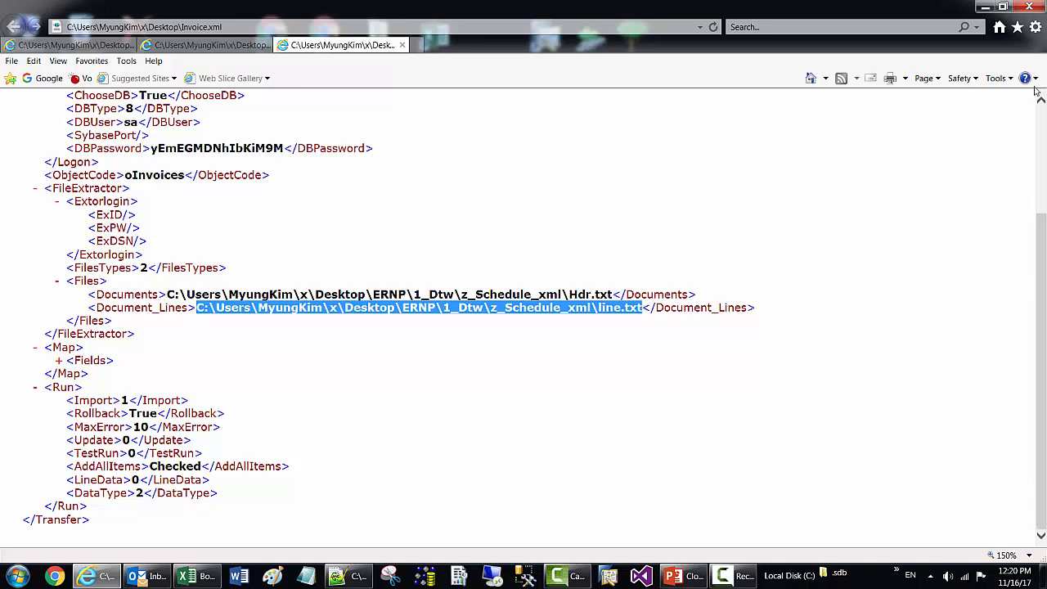
left_click(1026, 8)
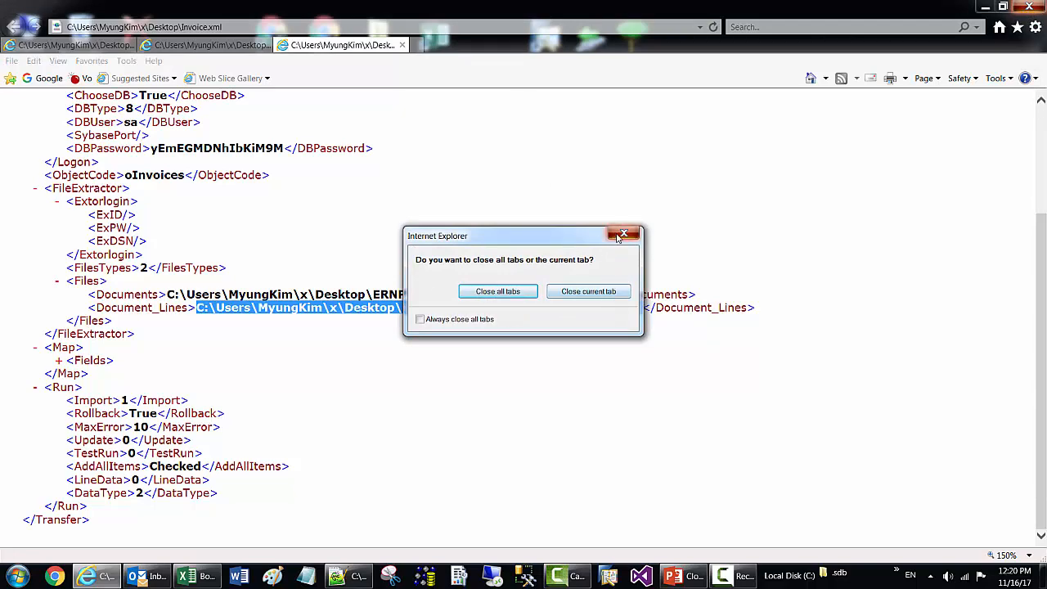
left_click(623, 233)
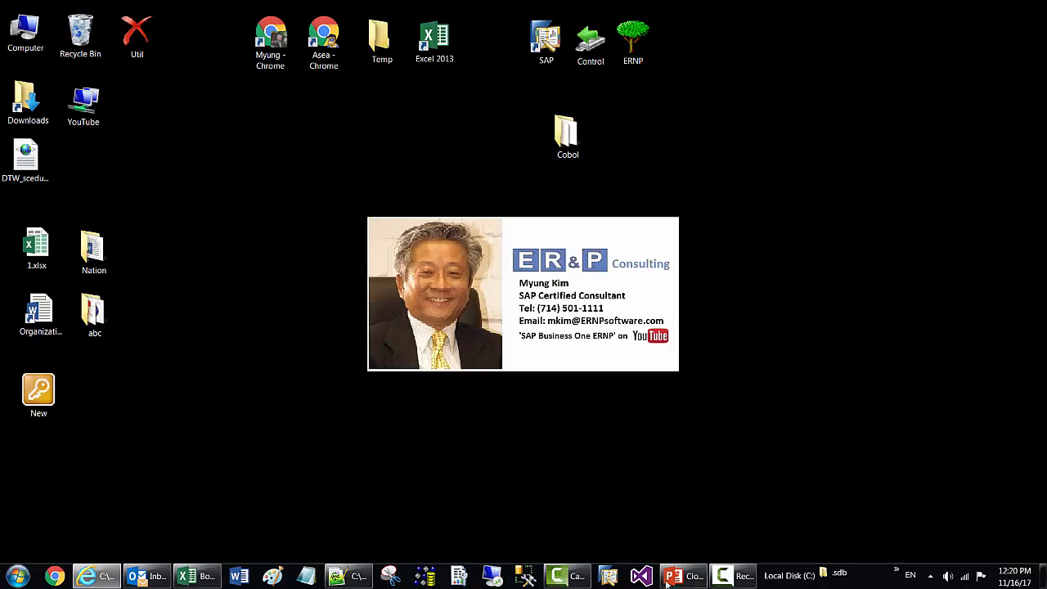
Review the DTW command line of Invoice.bat in Notepad++ and its colour-marked copy in cell A2 of the Excel workbook Book1.
left_click(356, 579)
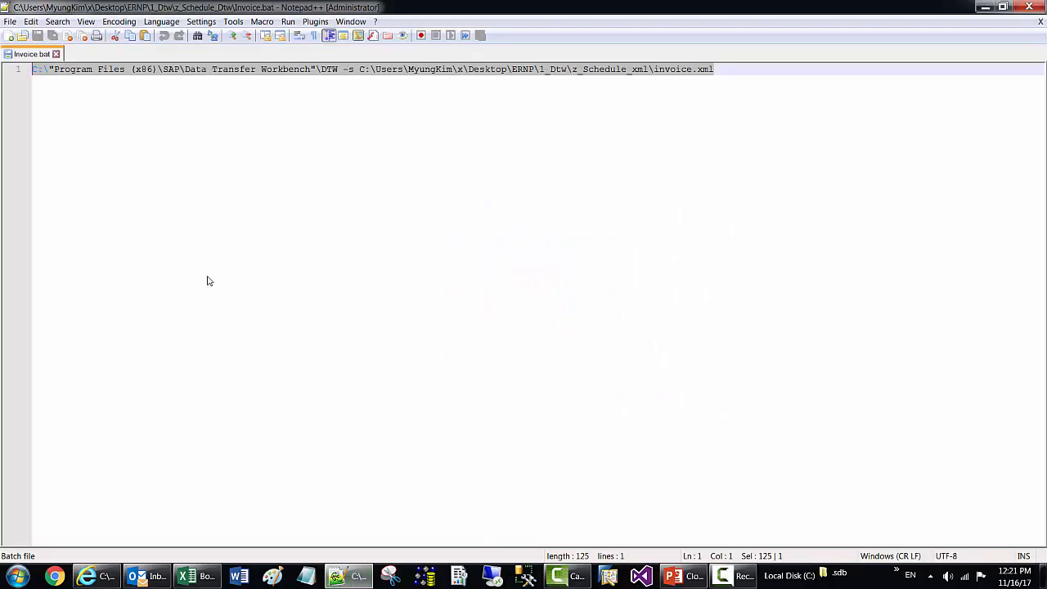
left_click(200, 148)
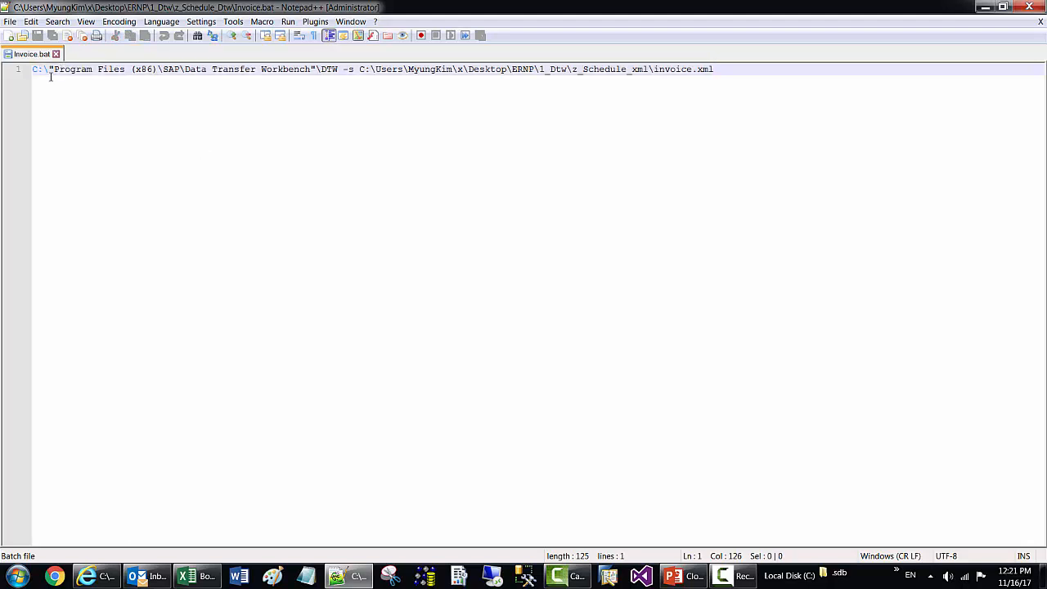
left_click(196, 579)
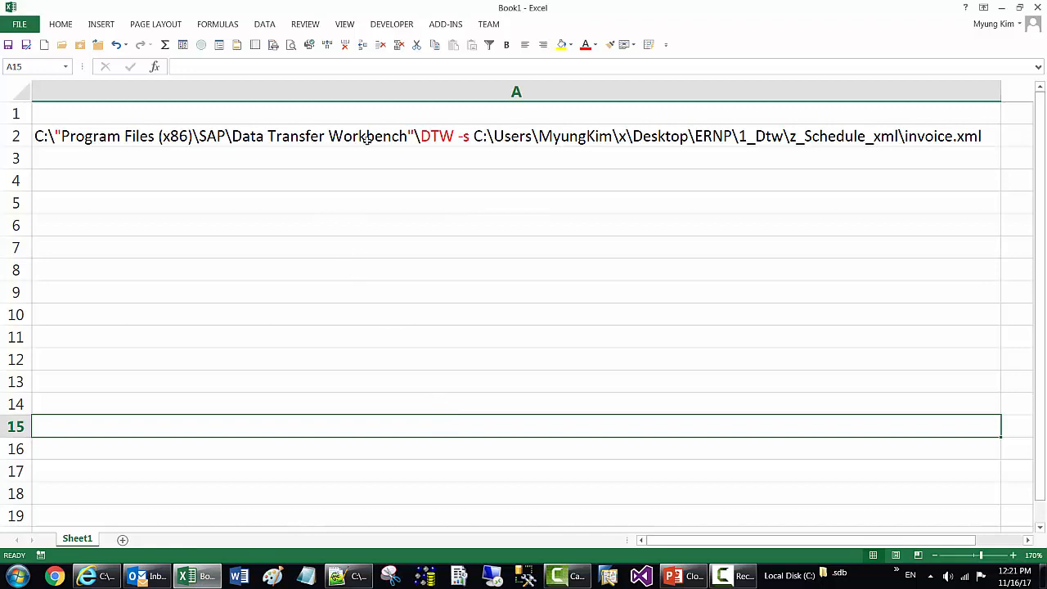
left_click_drag(389, 10, 418, 108)
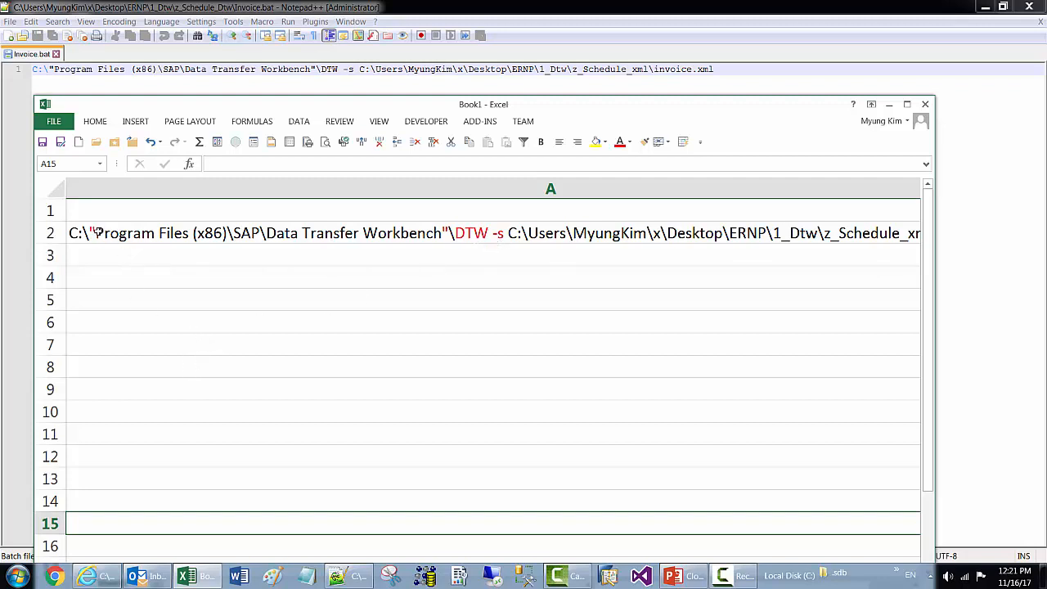
left_click(93, 233)
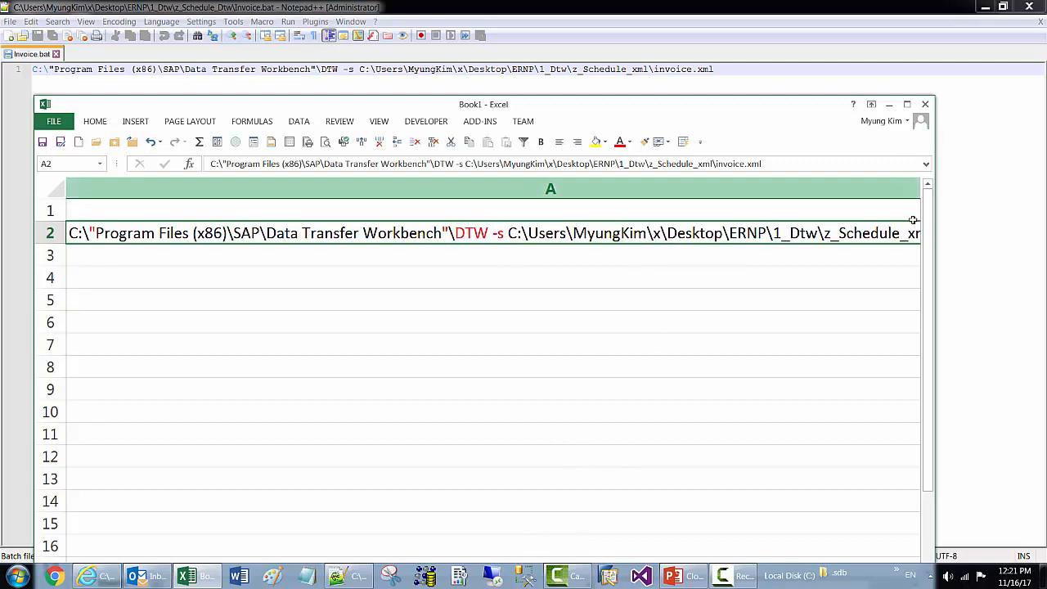
Enlarge the Book1 window to read the whole command in cell A2, and close the workbook without saving.
left_click_drag(934, 250, 1028, 260)
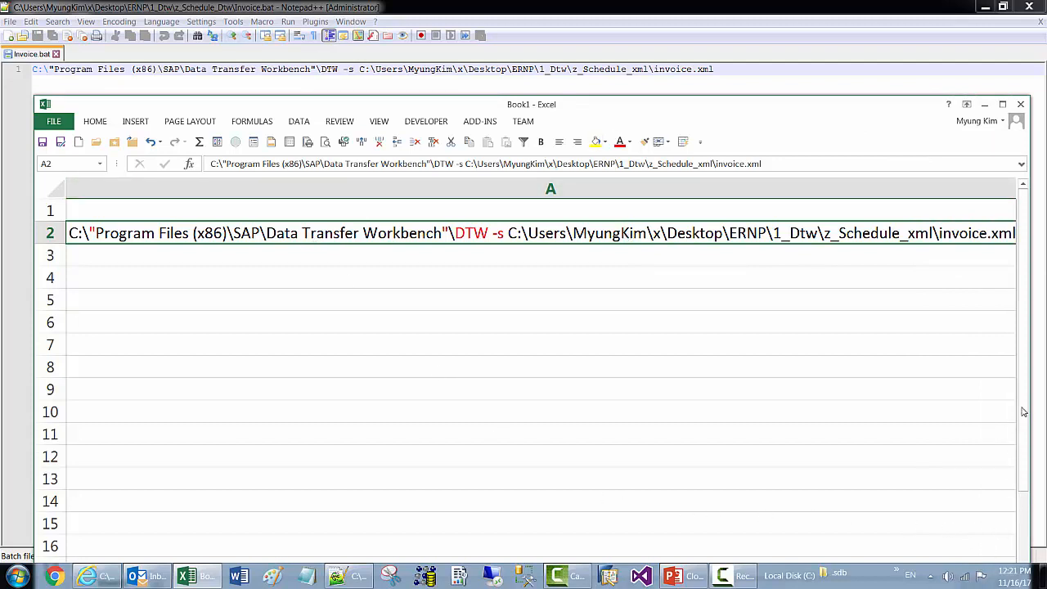
left_click(1003, 104)
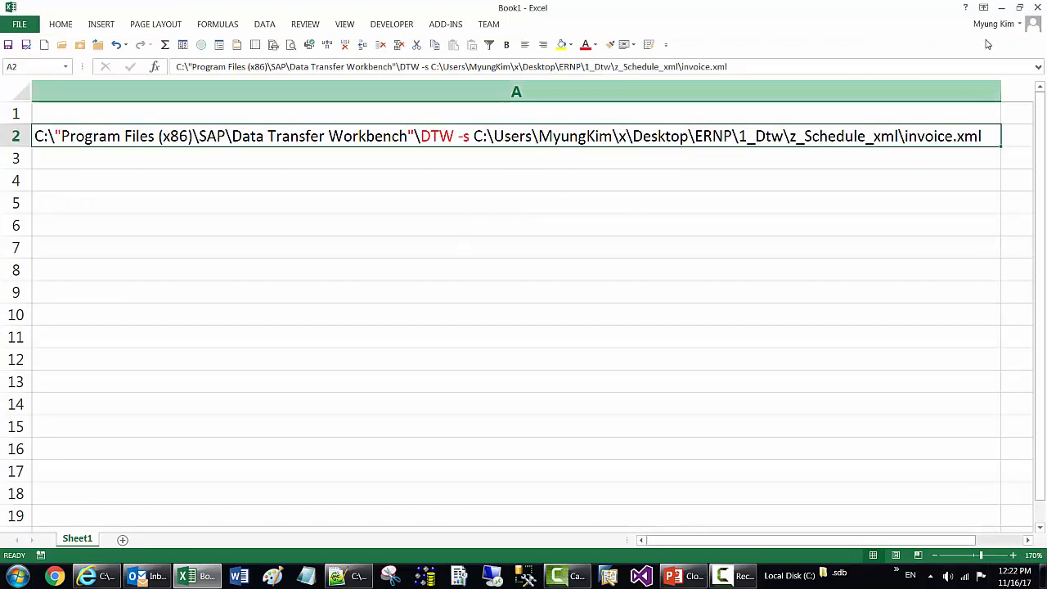
left_click(1038, 7)
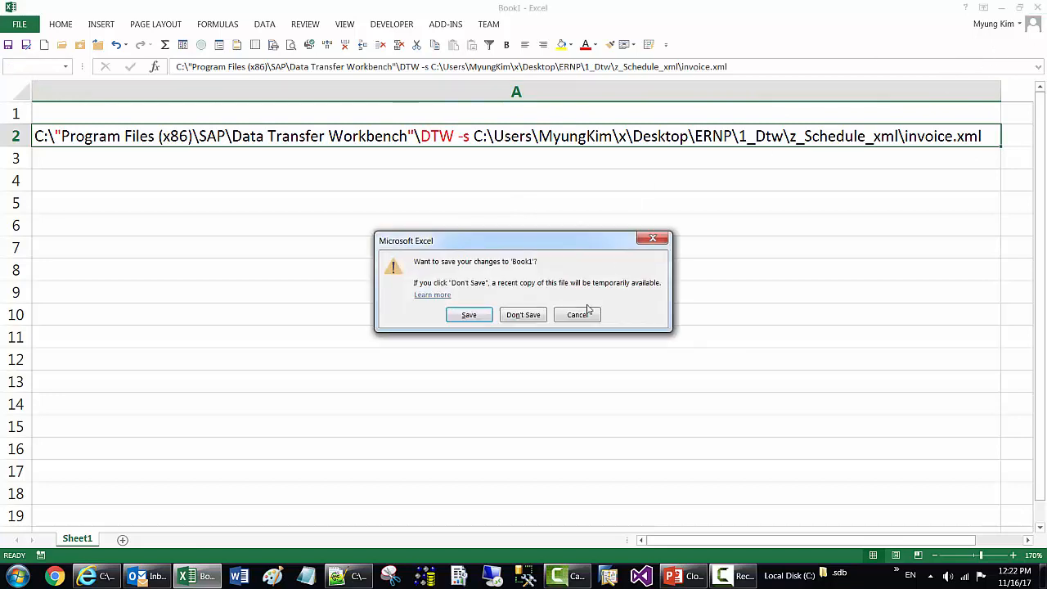
left_click(524, 315)
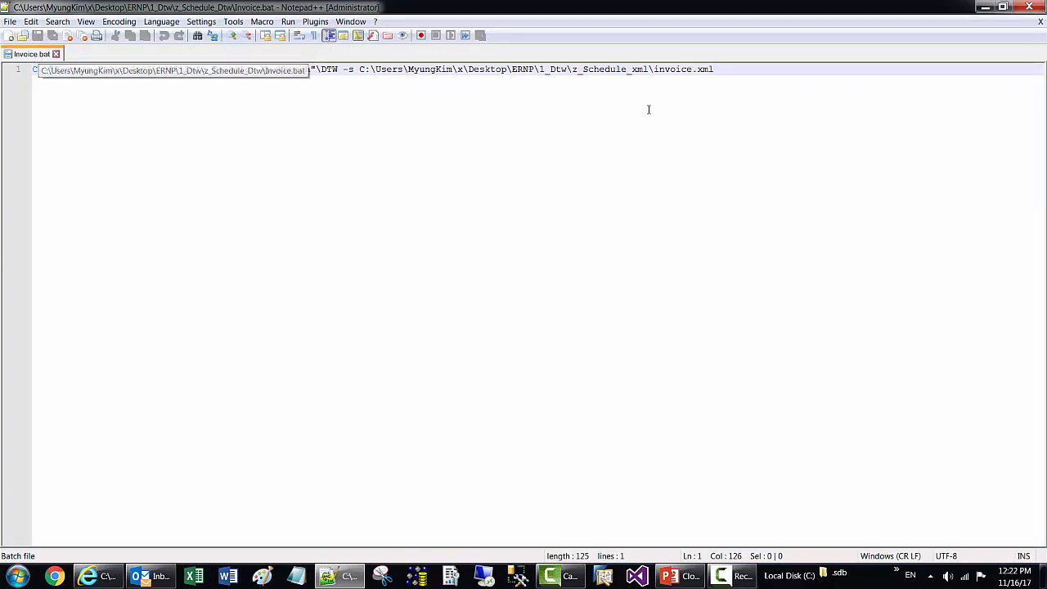
Minimize Notepad++, search the computer's programs for "task" and open Task Scheduler.
left_click(986, 8)
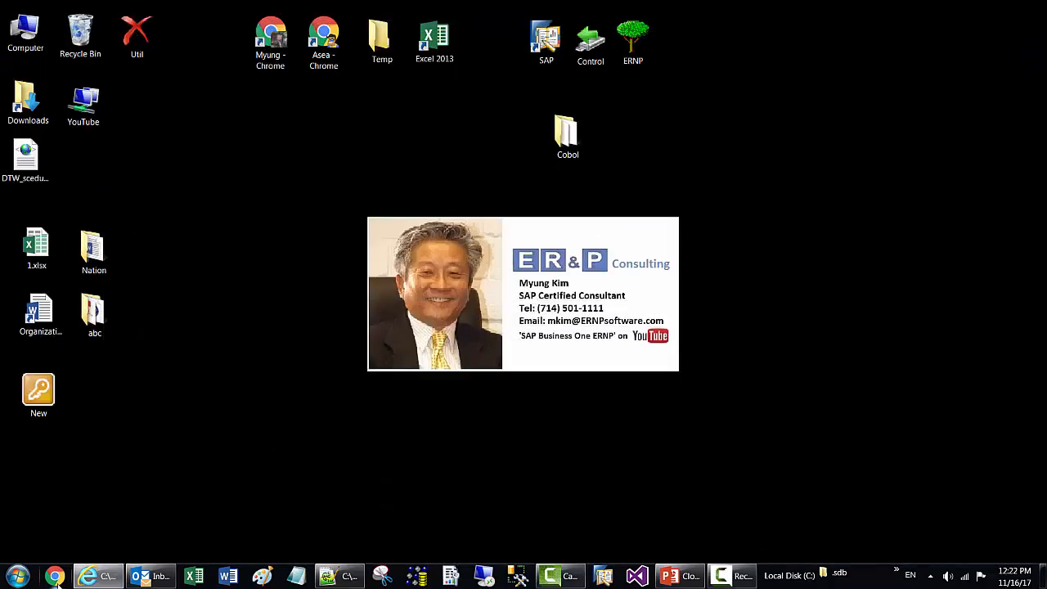
left_click(18, 577)
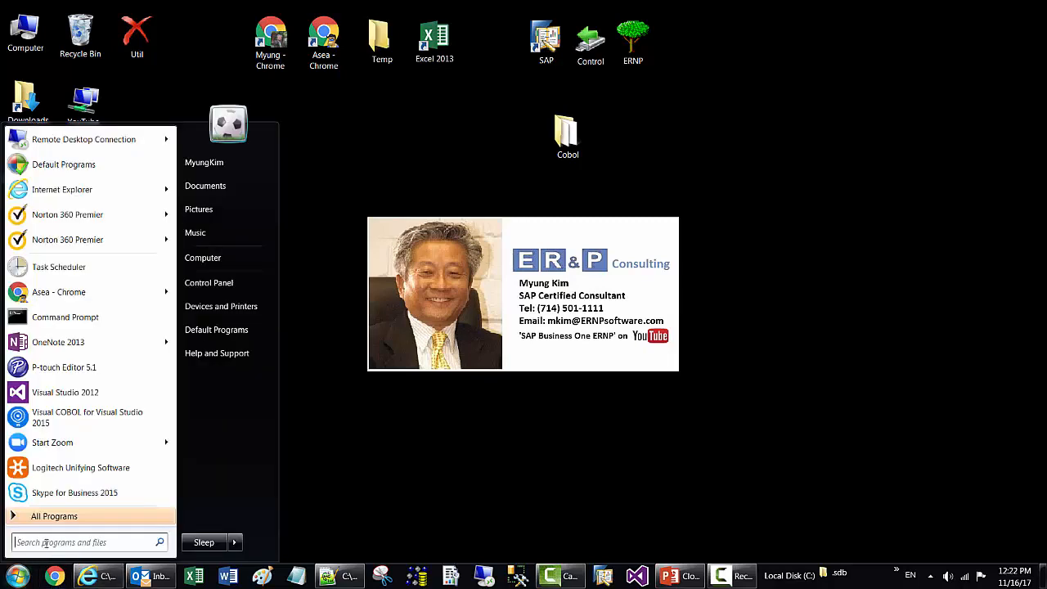
type("task")
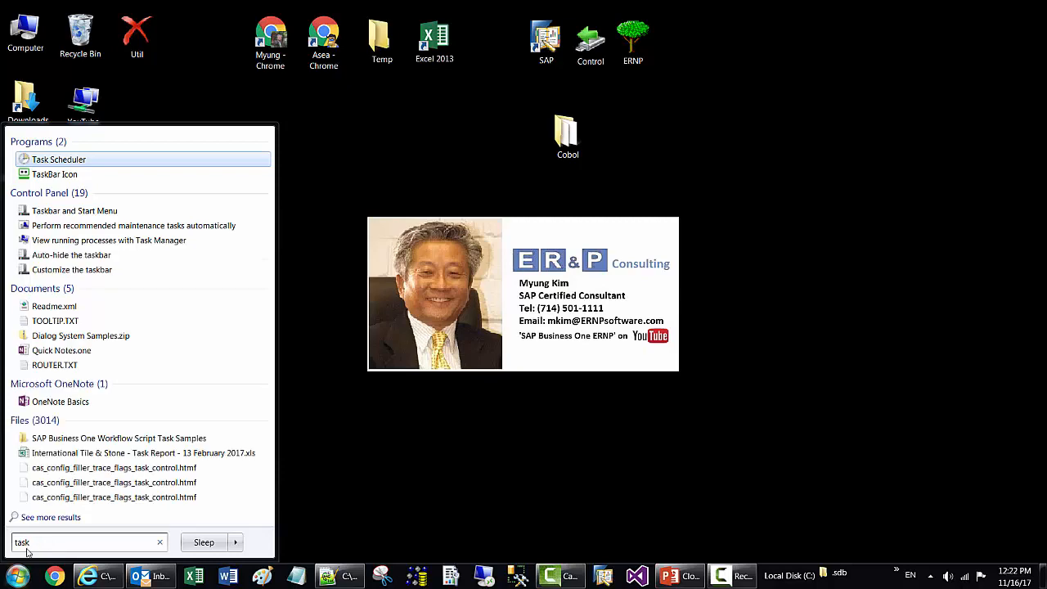
left_click(69, 161)
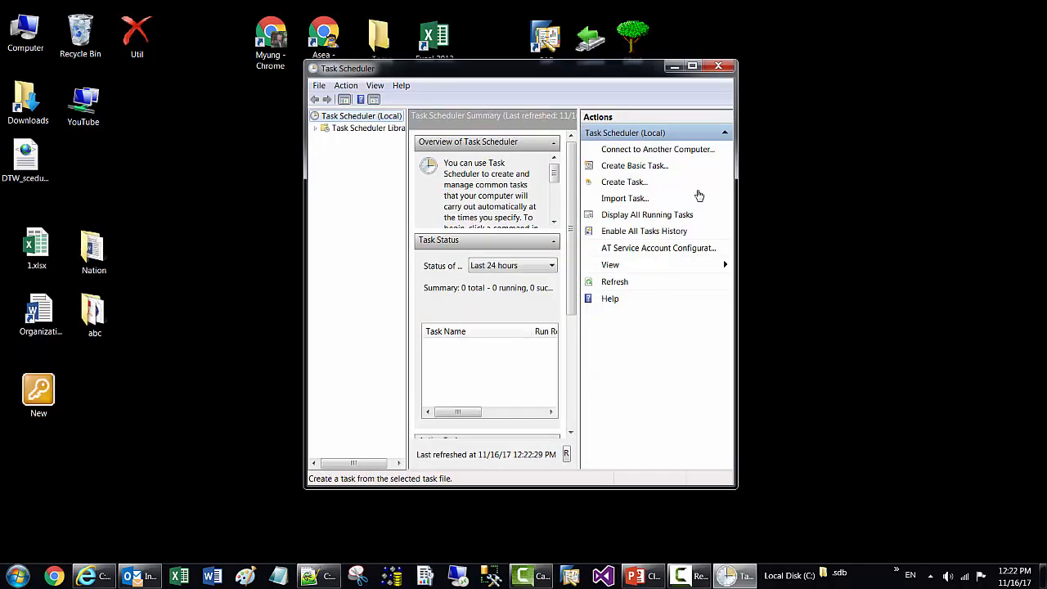
Create a basic task named "DTW schedule" with the description "DTW" and continue to its trigger.
left_click(652, 167)
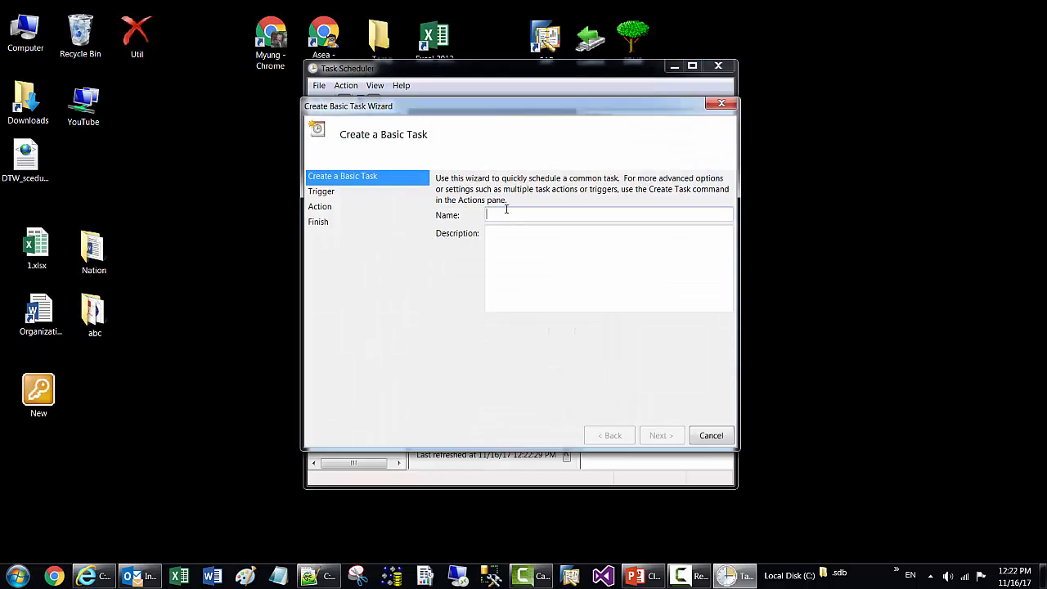
type("DTW schedule")
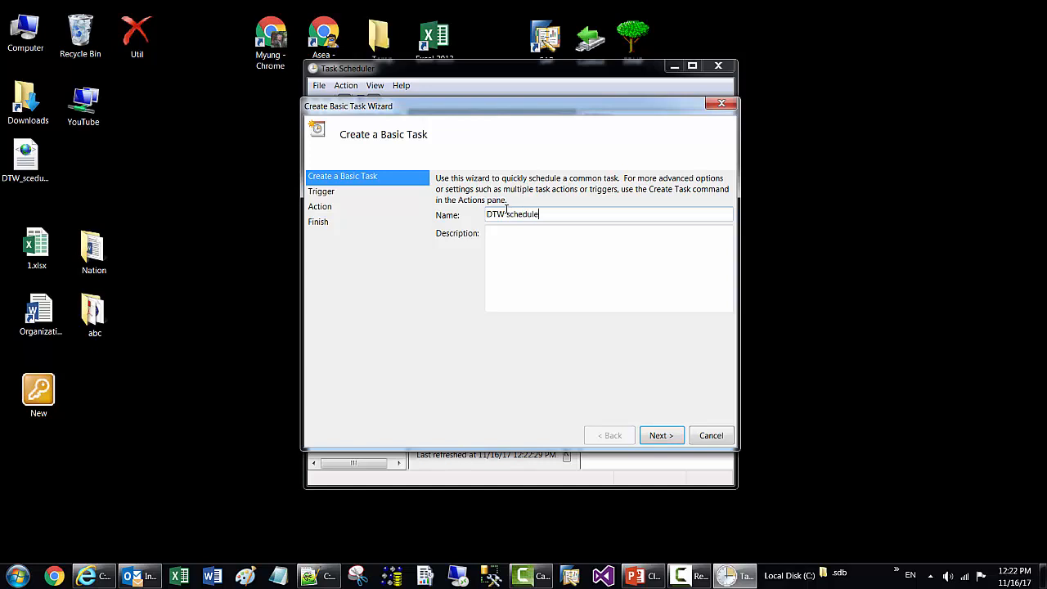
key("Tab")
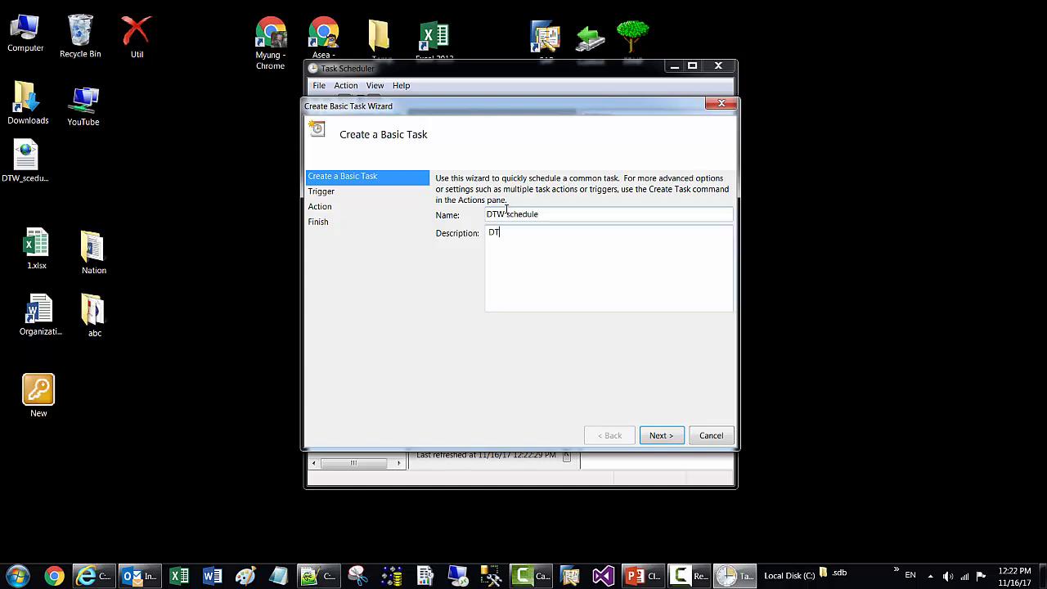
left_click(674, 436)
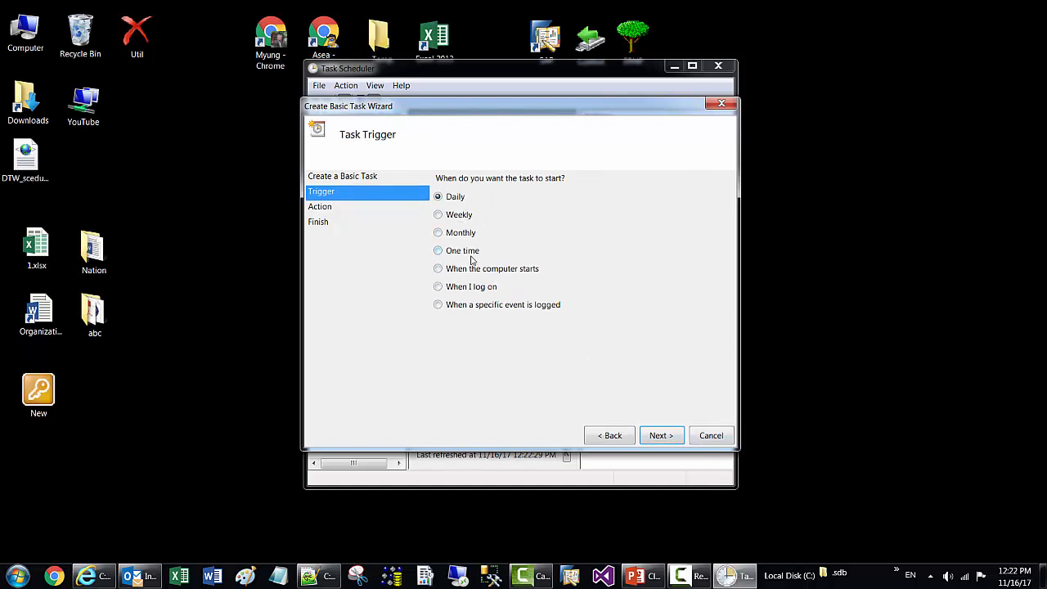
Give the task a daily trigger recurring every 1 day, starting 11/16/17 at 1:22:48 PM.
left_click(667, 437)
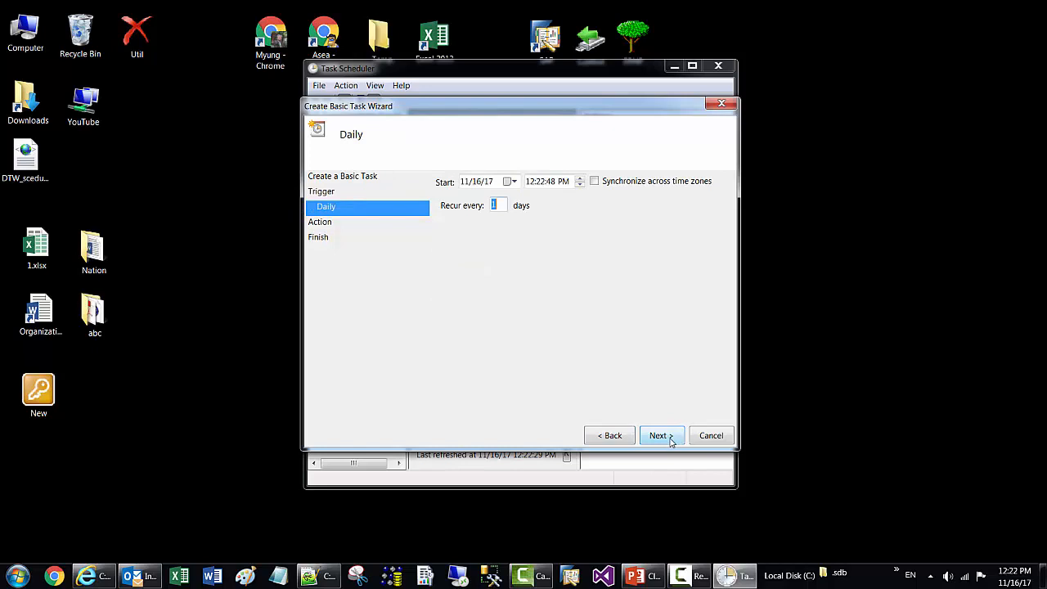
left_click(579, 180)
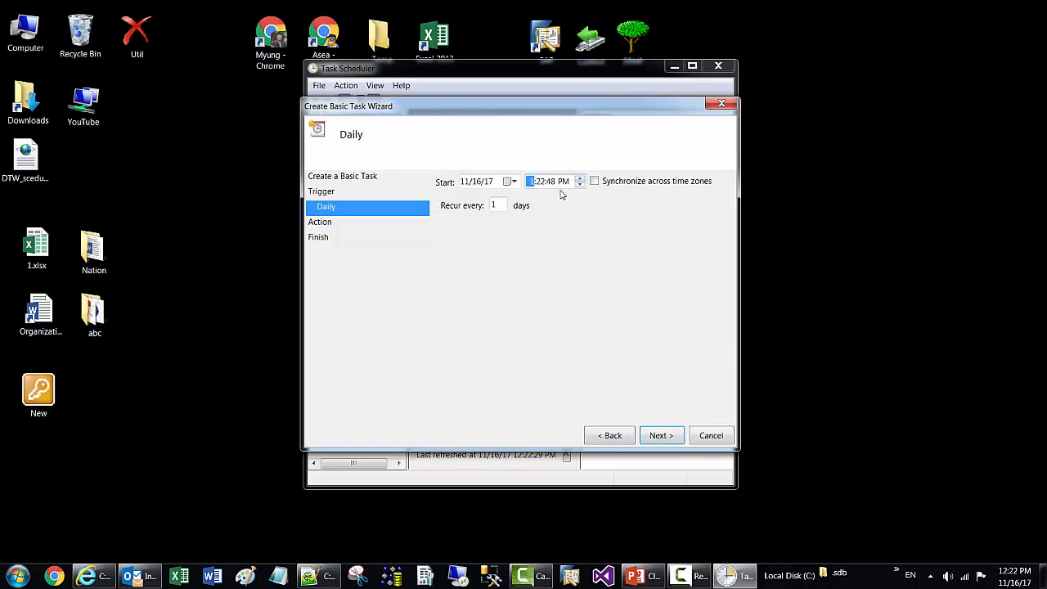
left_click(667, 441)
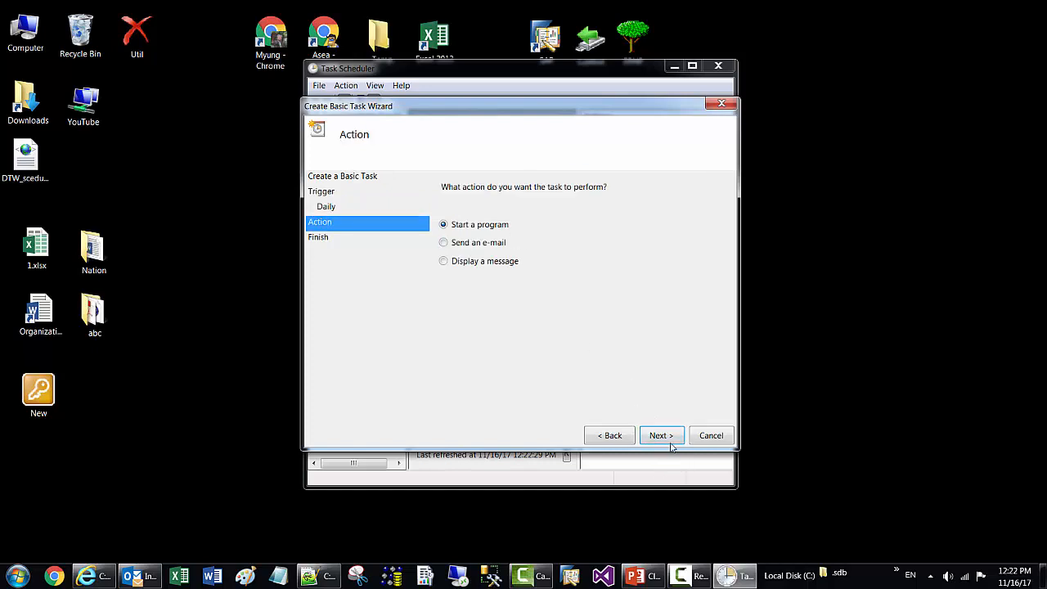
Make the task start the program Invoice.bat from ERNP\1_Dtw\z_Schedule_Dtw, and proceed to the task summary.
left_click(663, 439)
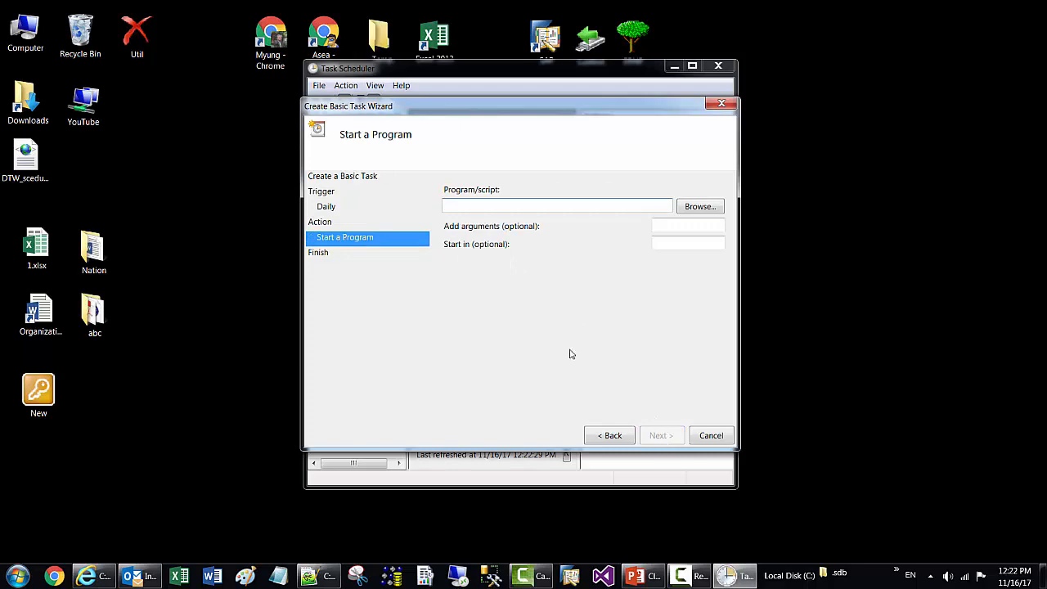
left_click(707, 208)
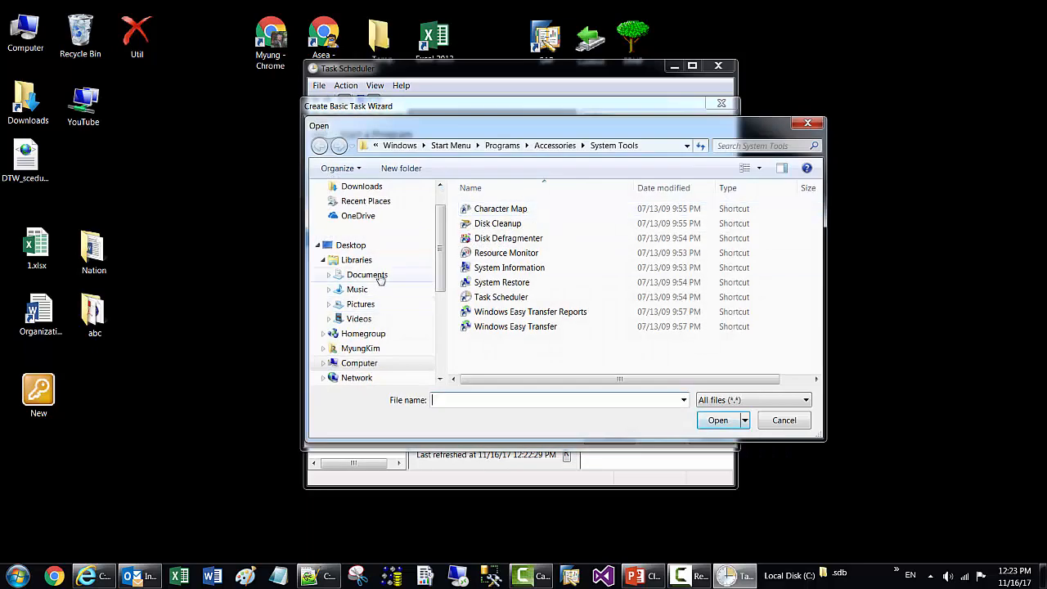
left_click(356, 247)
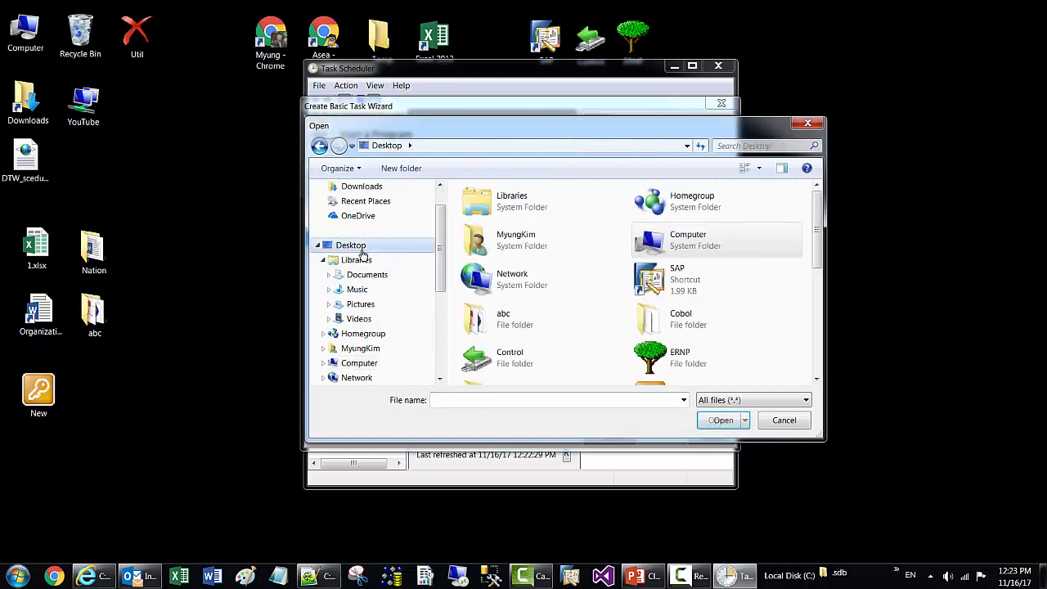
double_click(688, 363)
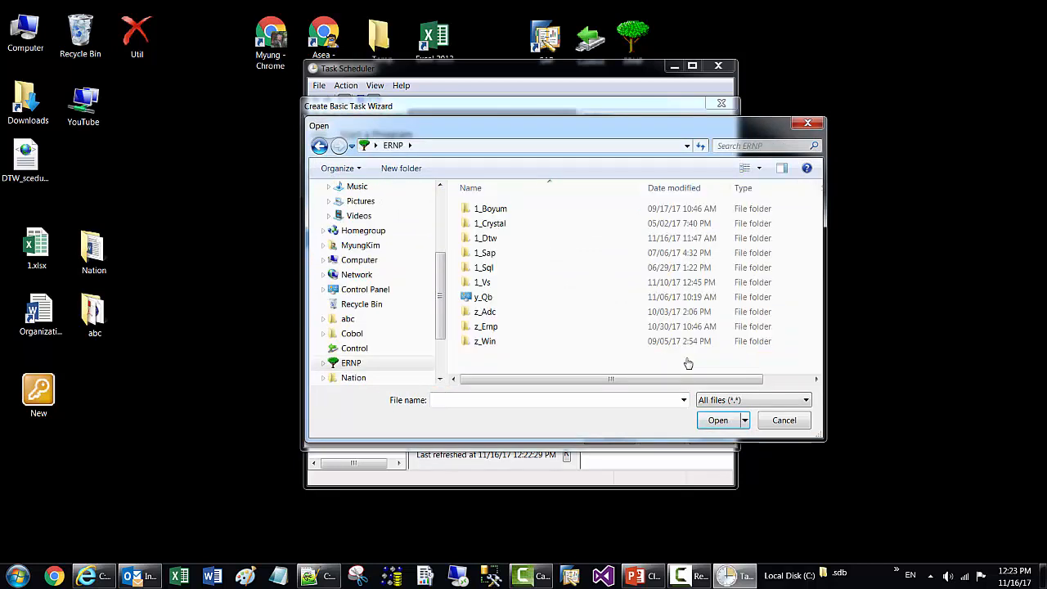
double_click(502, 238)
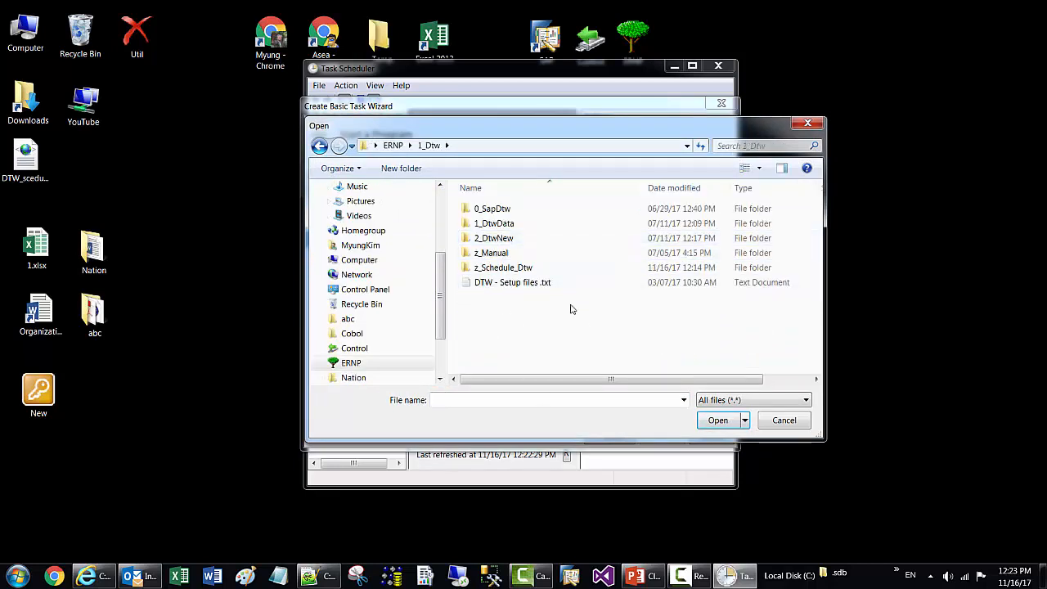
double_click(510, 269)
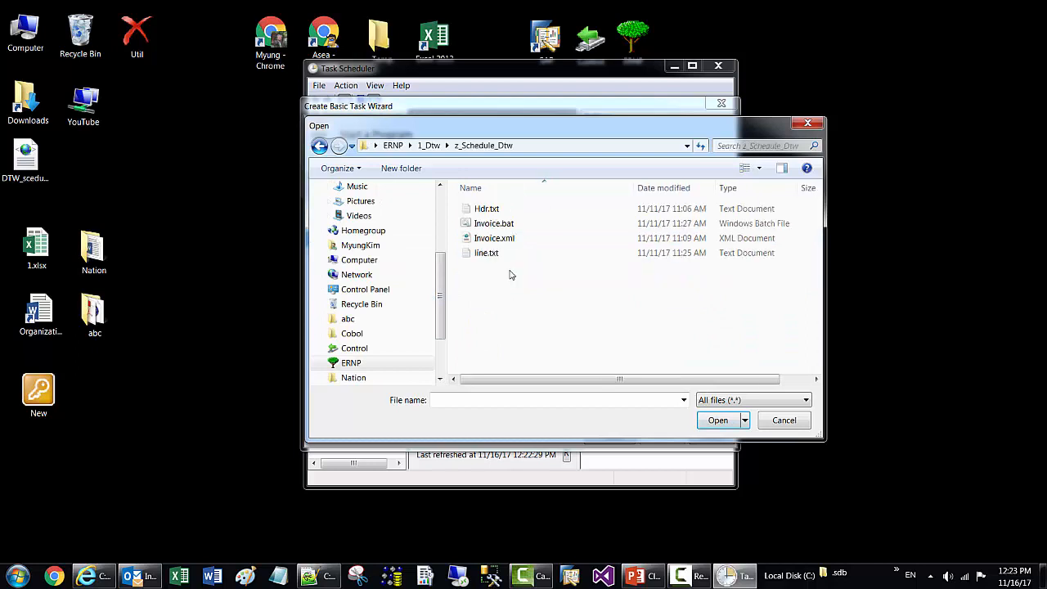
double_click(516, 226)
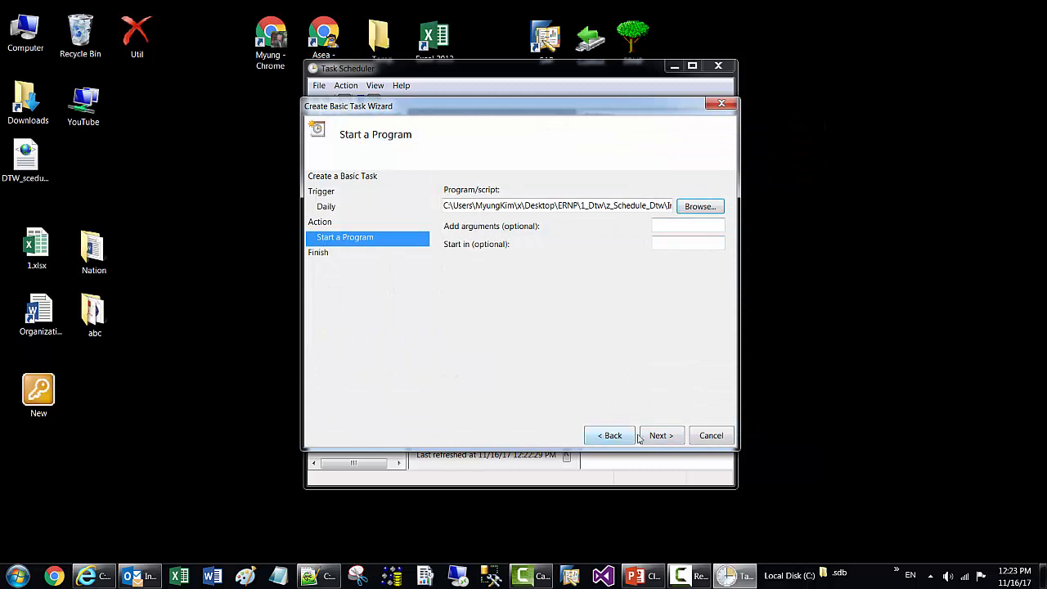
left_click(673, 438)
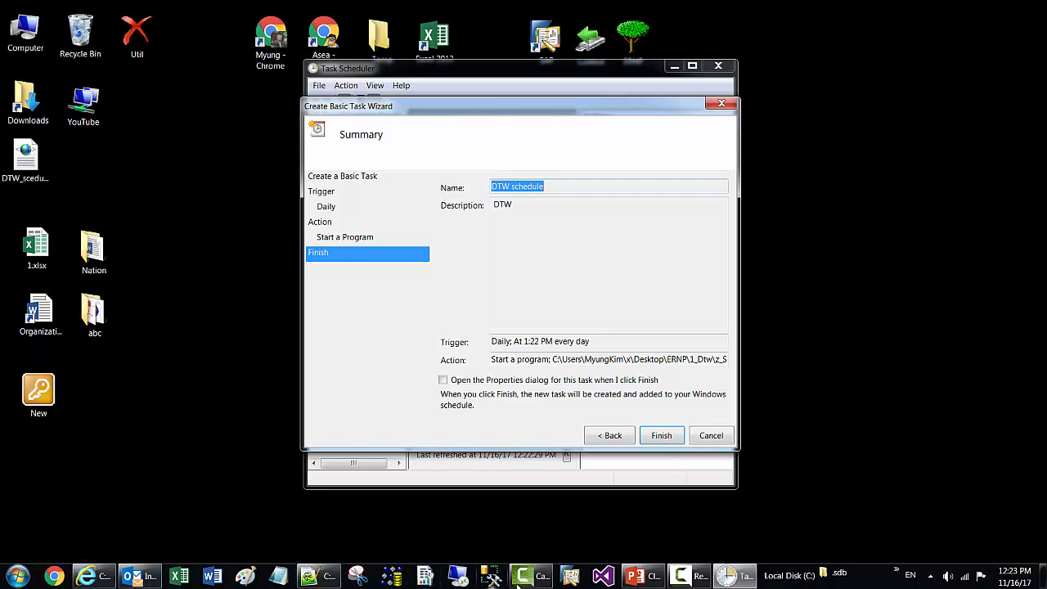
Switch to the SAP Business One Data Transfer Workbench and log on to company SB_2_xx with the account password.
left_click(392, 576)
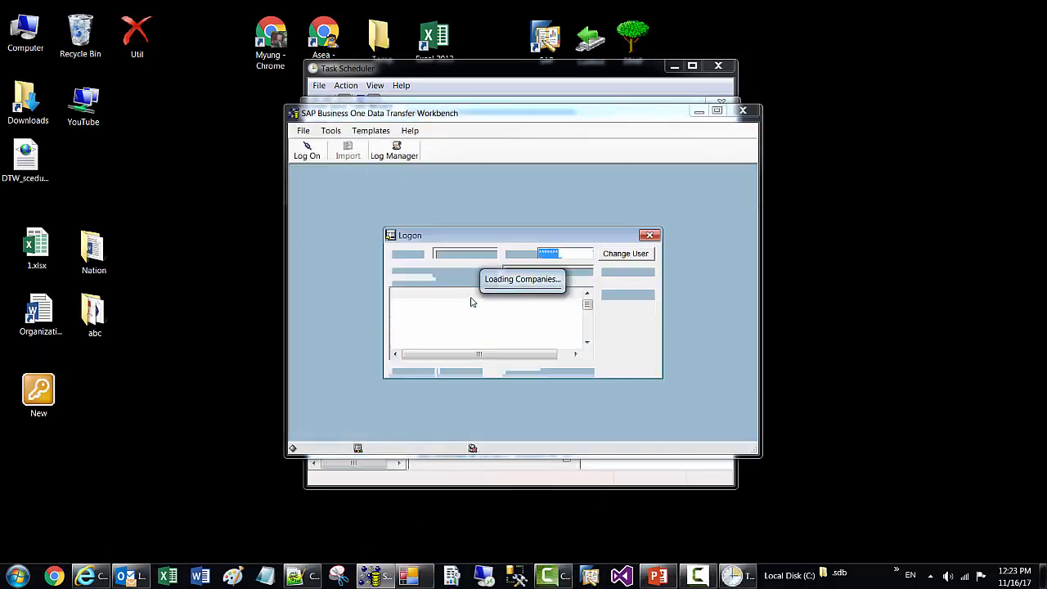
type("*")
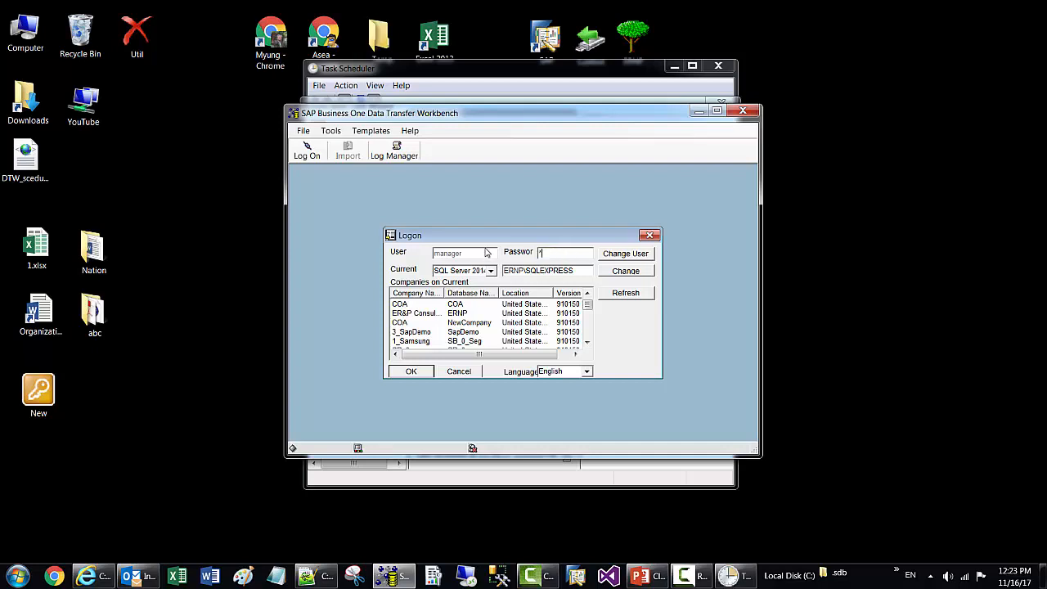
type("**")
left_click(419, 373)
Open the Log Manager and examine the Status of the SB_2_xx import runs, including the fourth entry from 11/11/2017.
left_click(404, 155)
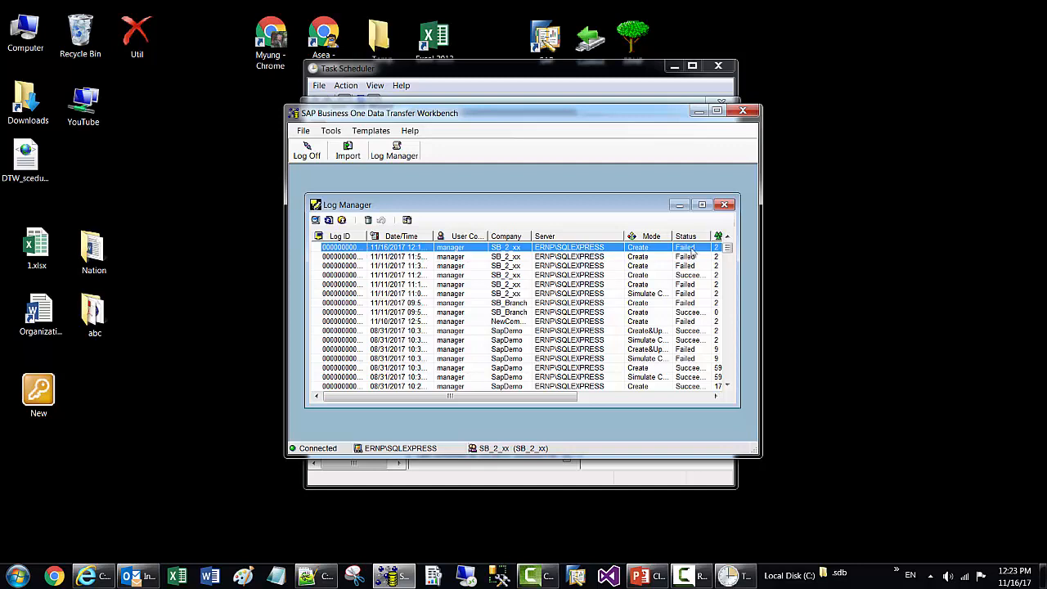
left_click(693, 277)
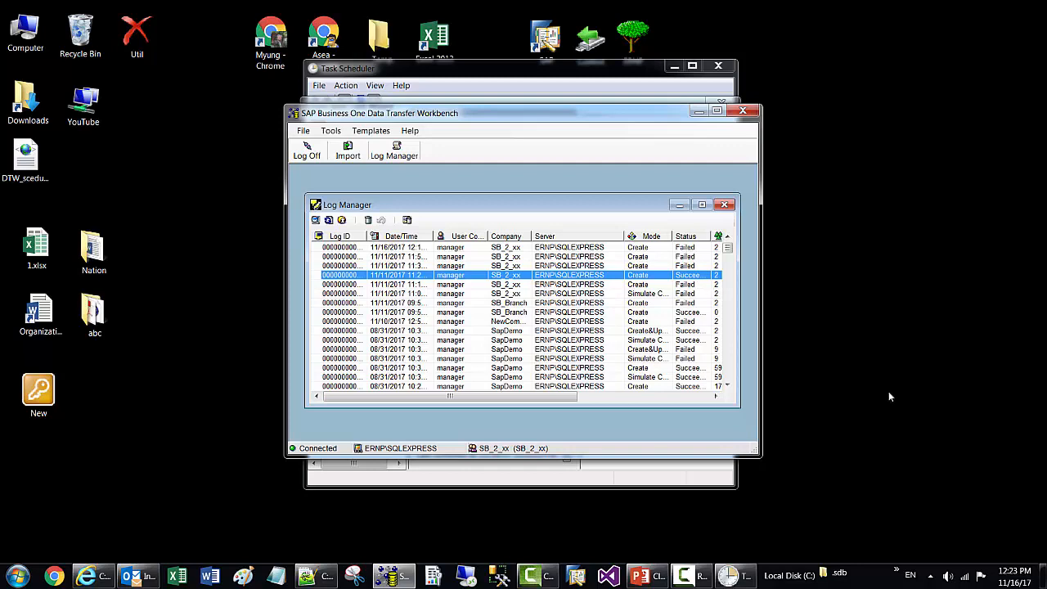
left_click(855, 361)
left_click(743, 112)
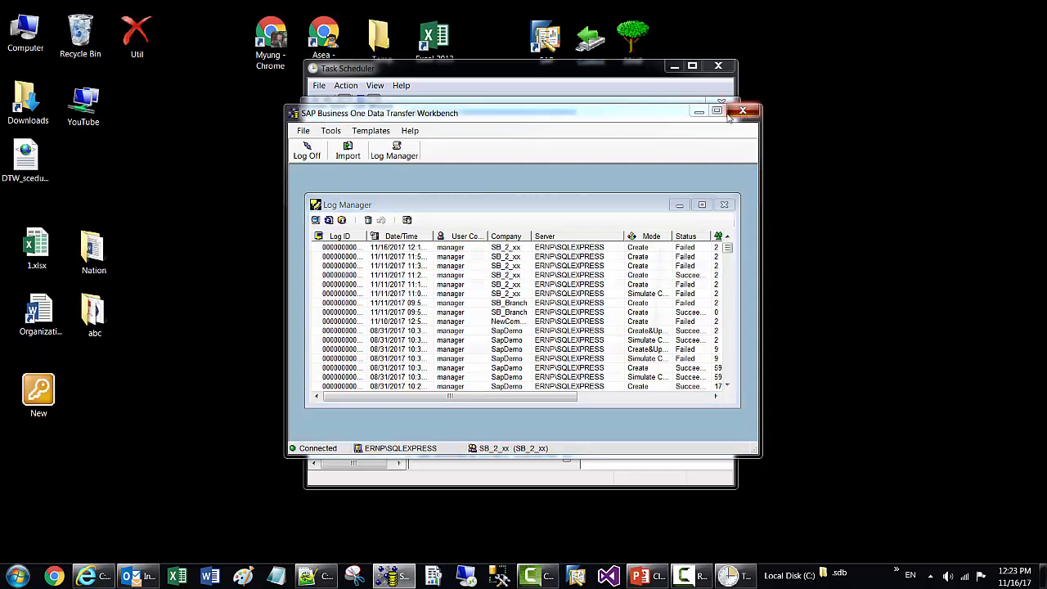
left_click(632, 335)
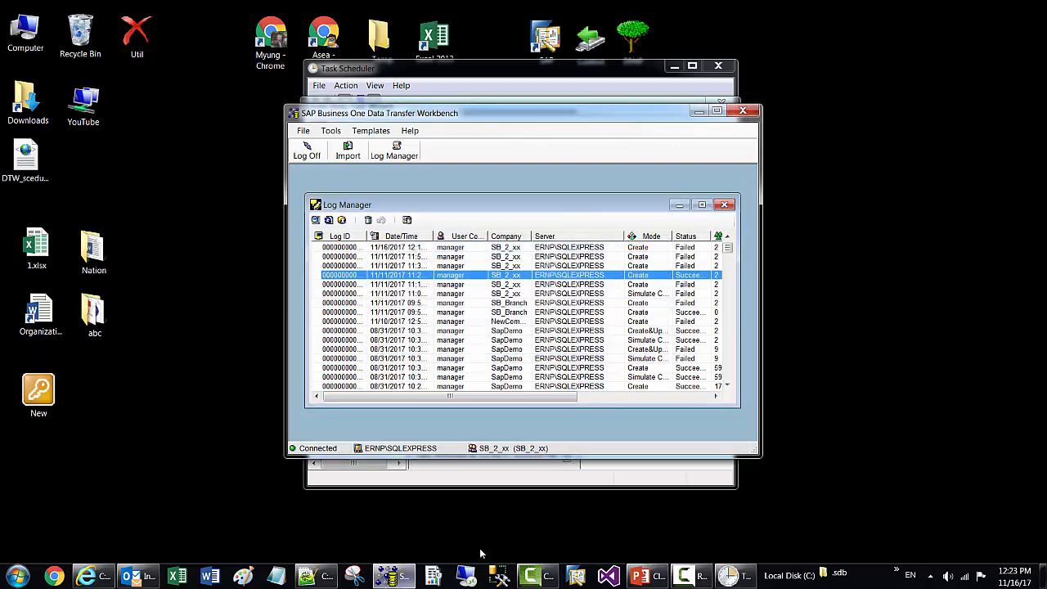
Switch to PowerPoint, maximize Closing.pptx and view its second slide about ER&P consulting services.
left_click(93, 576)
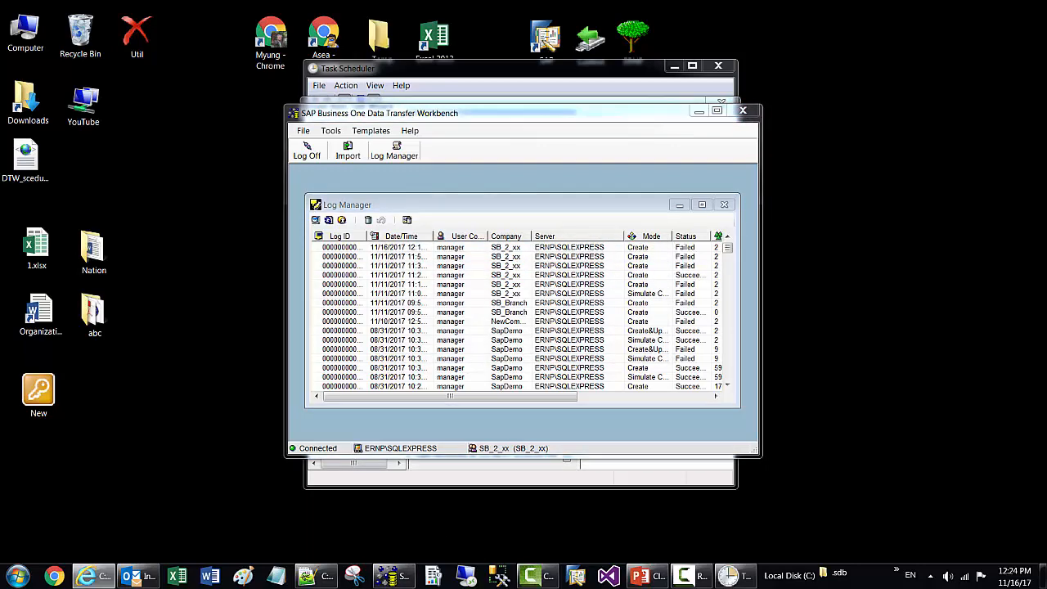
left_click(640, 576)
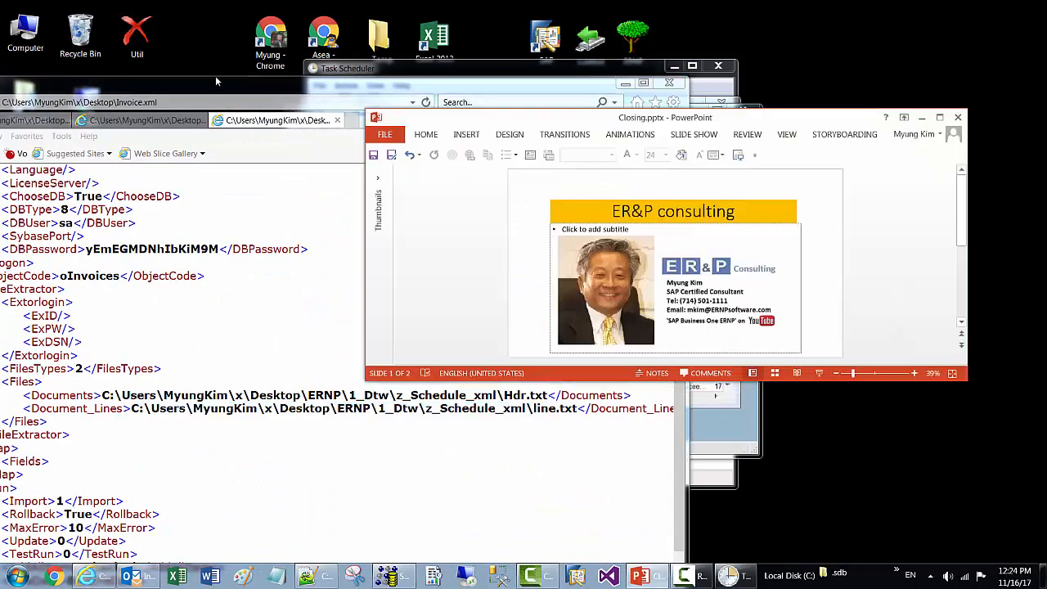
left_click_drag(532, 114, 297, 42)
left_click(701, 43)
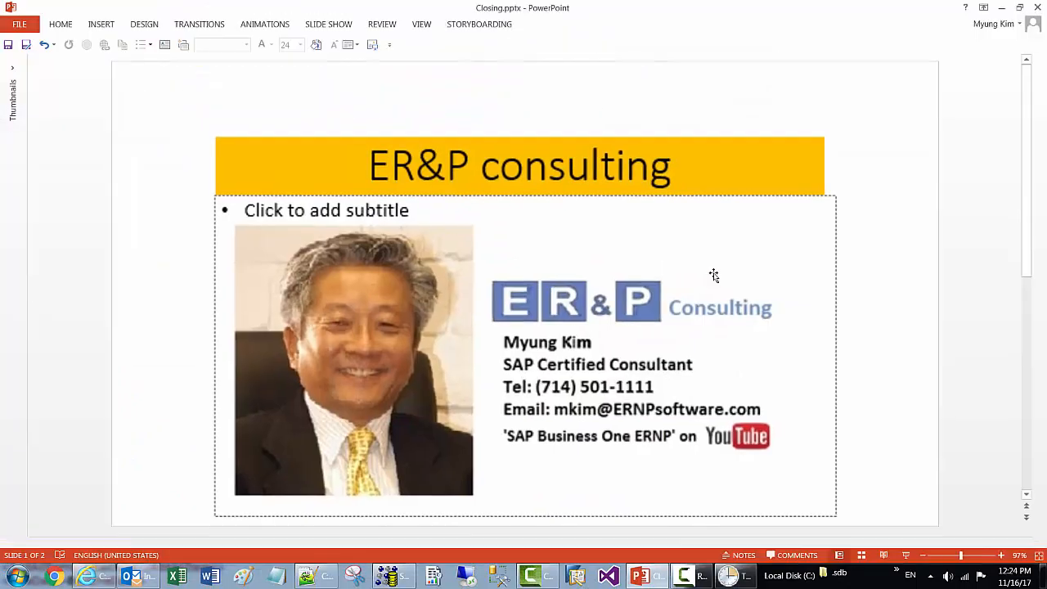
scroll(608, 484, "down", 2)
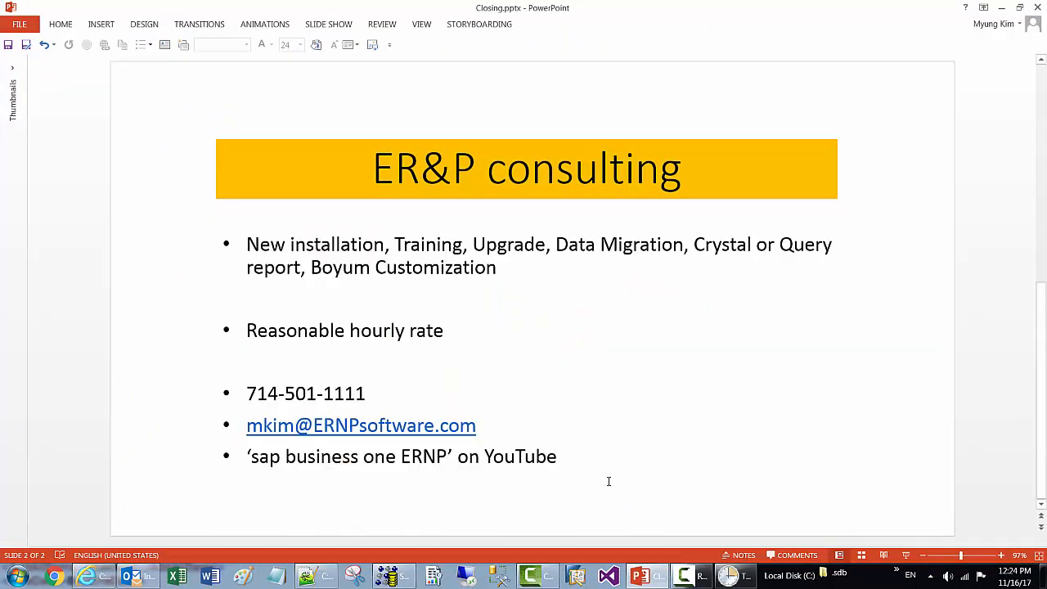